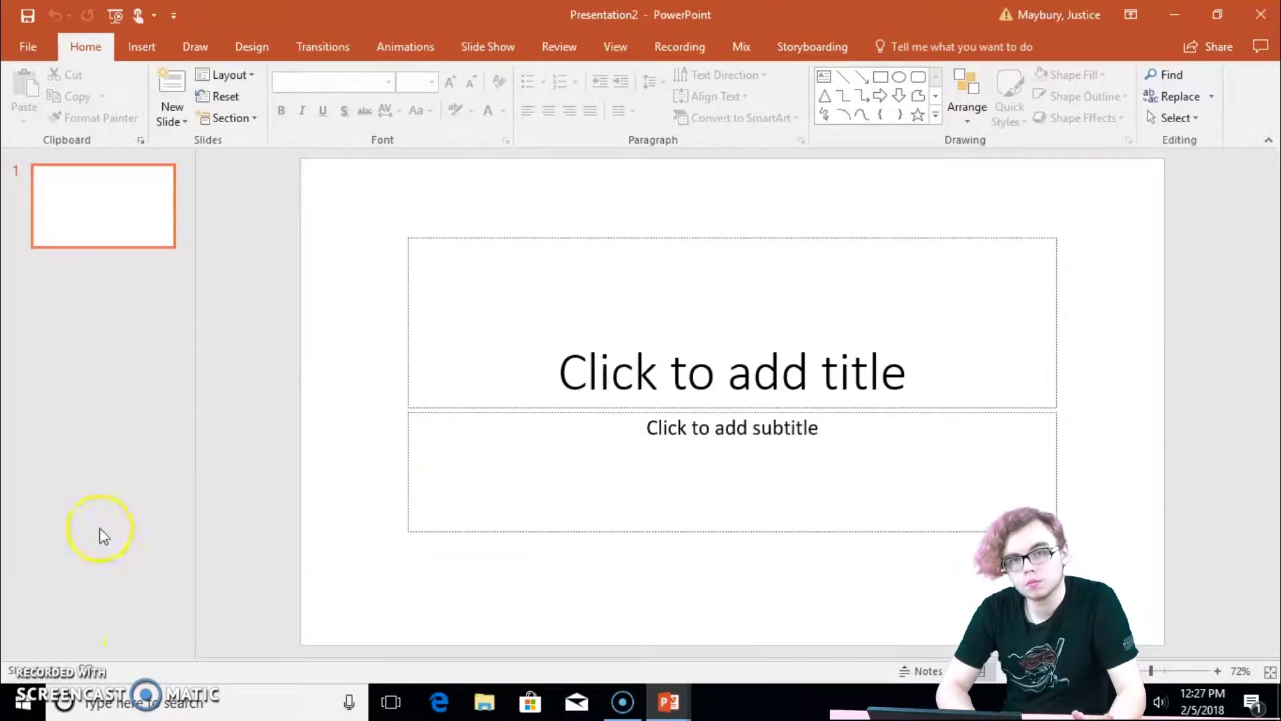
# Step: Run the accessibility check, view Slide 1's missing-title error, and select the title placeholder
pyautogui.click(558, 47)
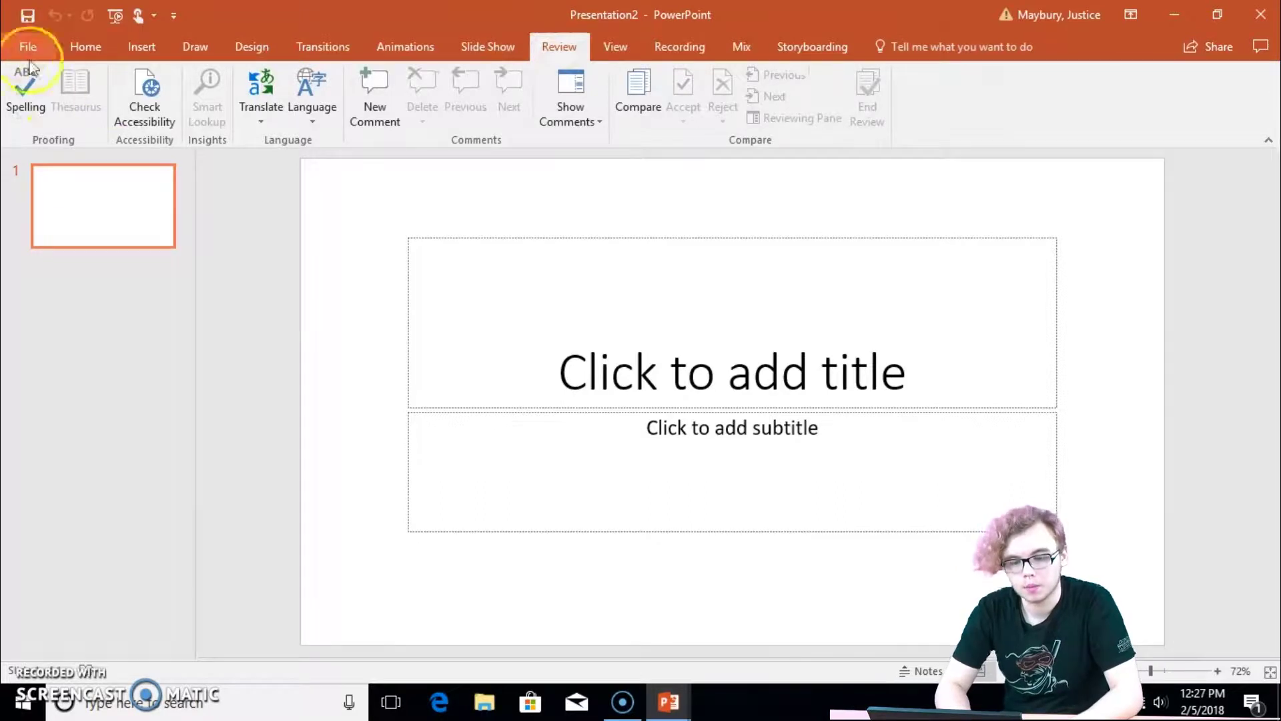
pyautogui.click(163, 90)
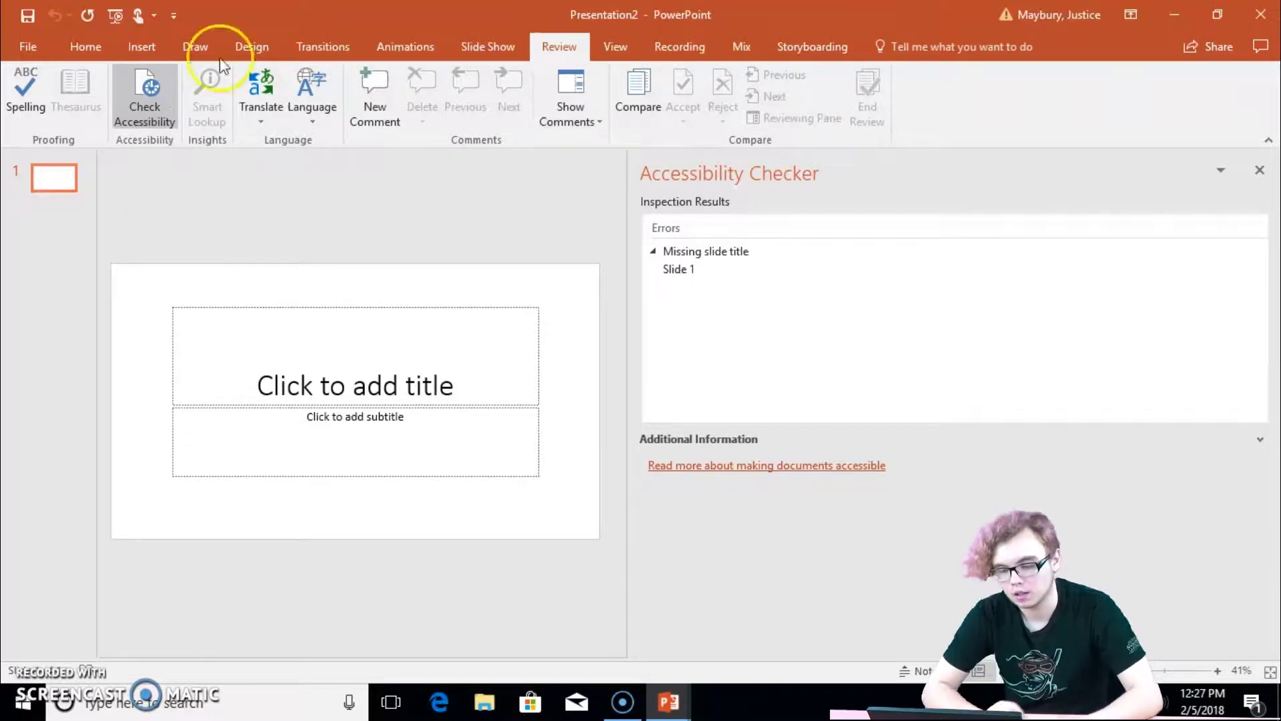
pyautogui.click(689, 268)
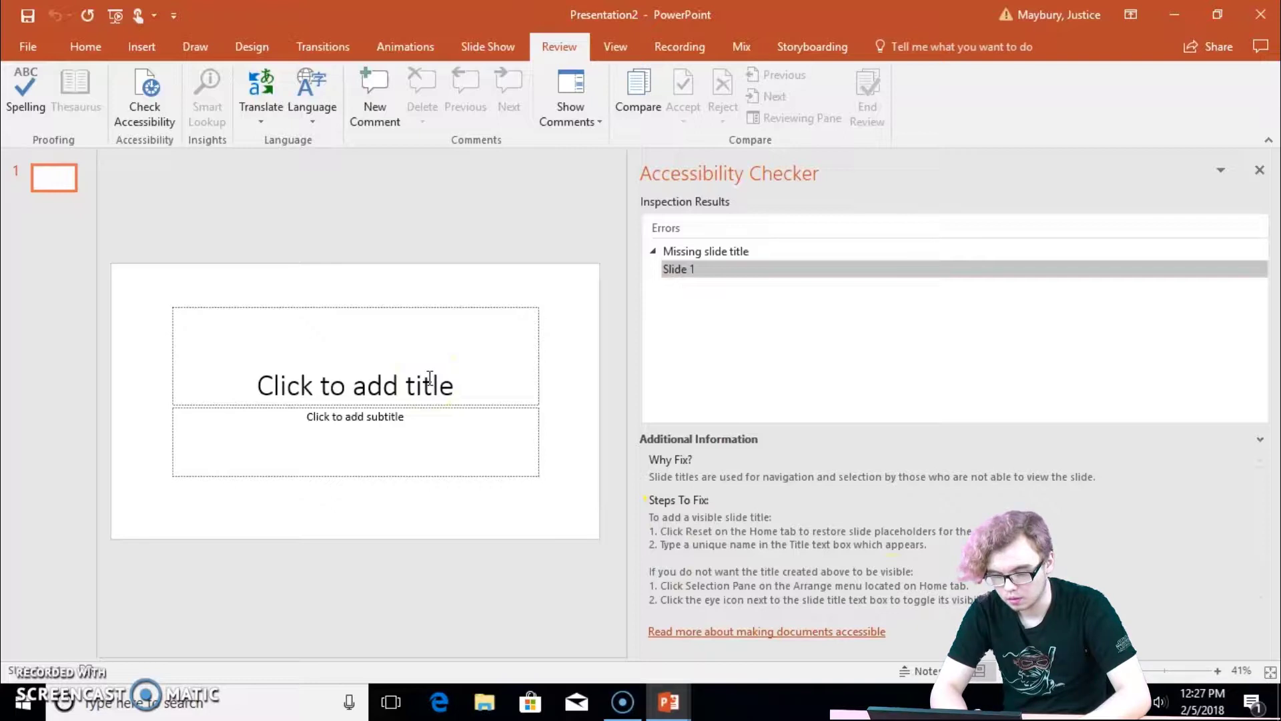
pyautogui.click(430, 377)
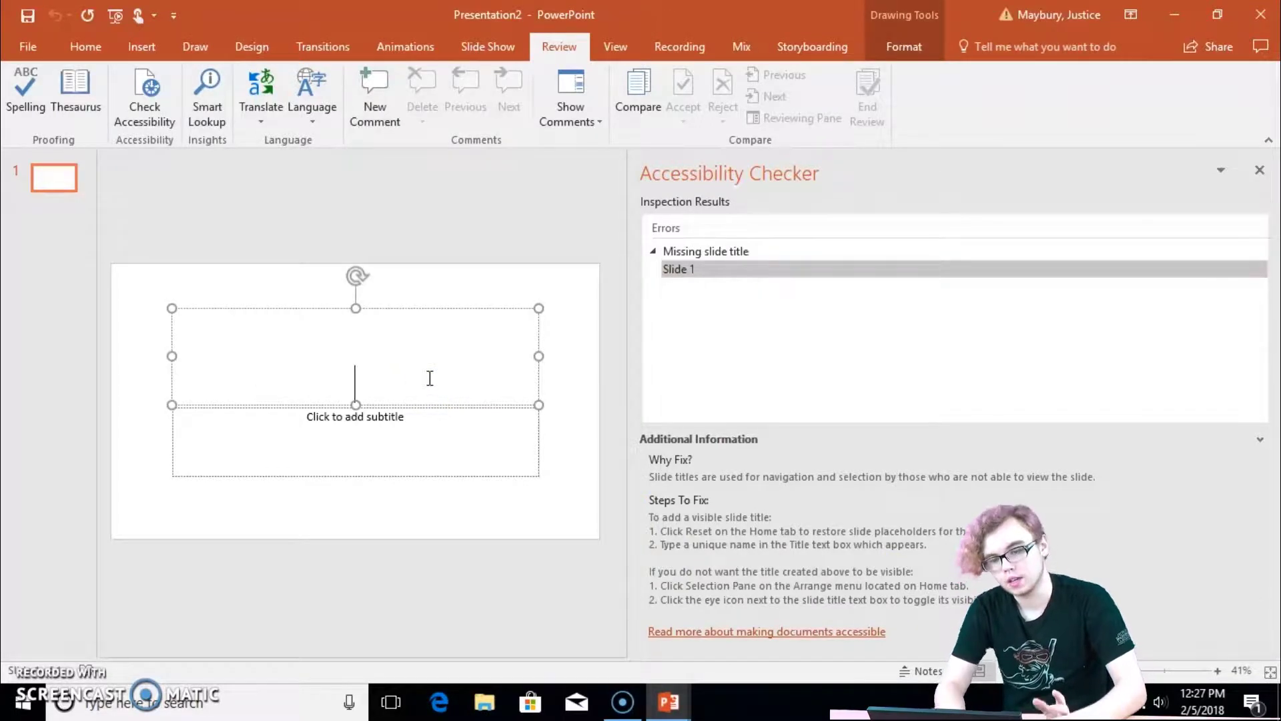
# Step: Title Slide 1 'Microsoft Powerpoint', correcting the typos along the way
pyautogui.write('Microsto')
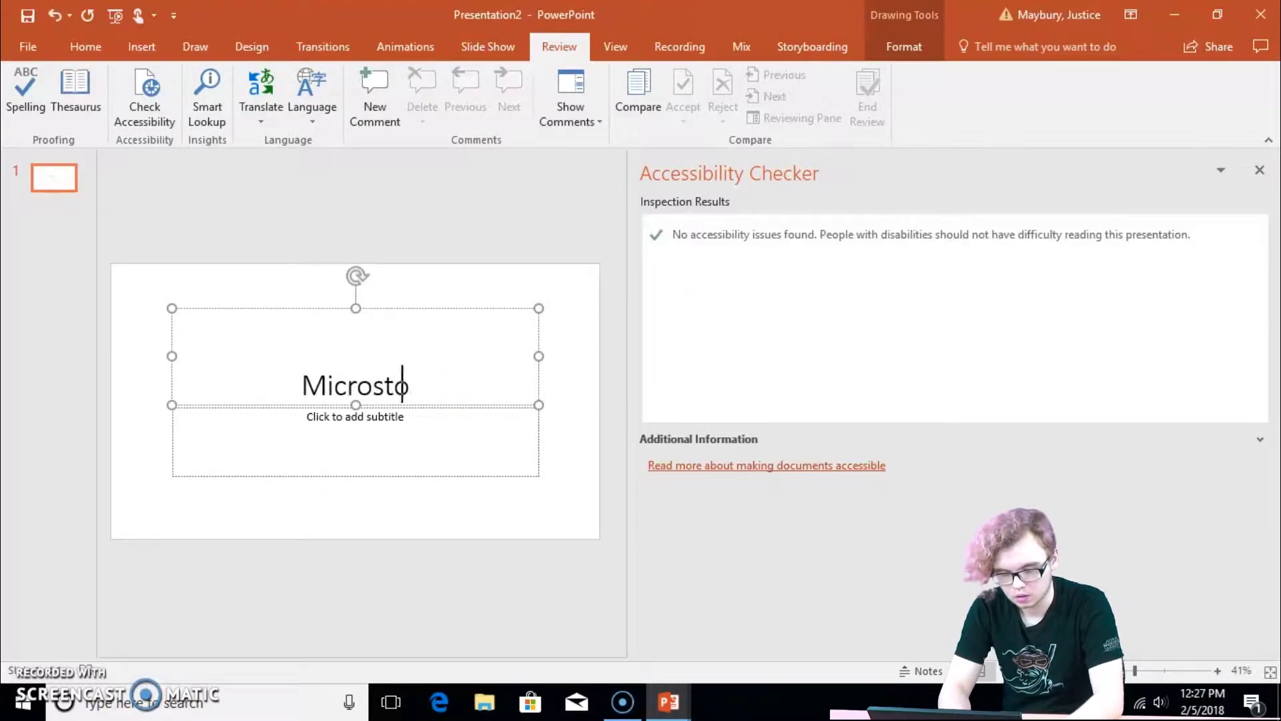
pyautogui.press('BackSpace')
pyautogui.press('BackSpace')
pyautogui.write('oft ')
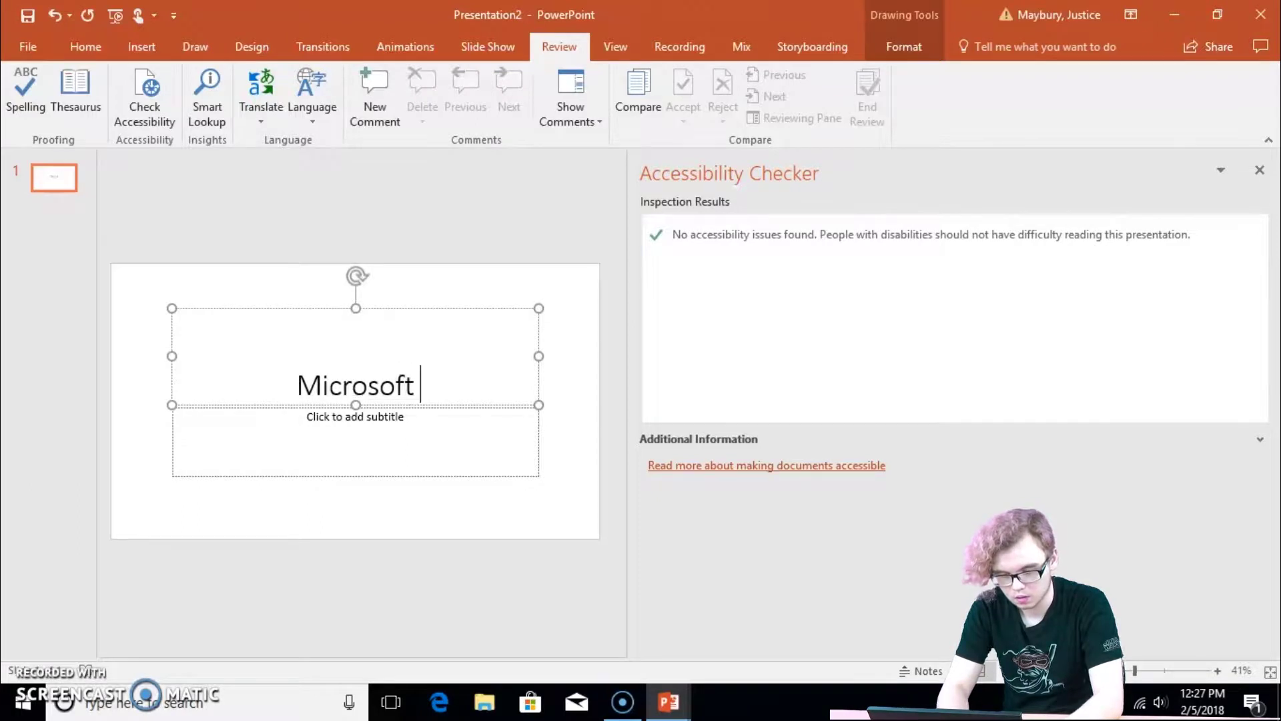
pyautogui.write('Acce')
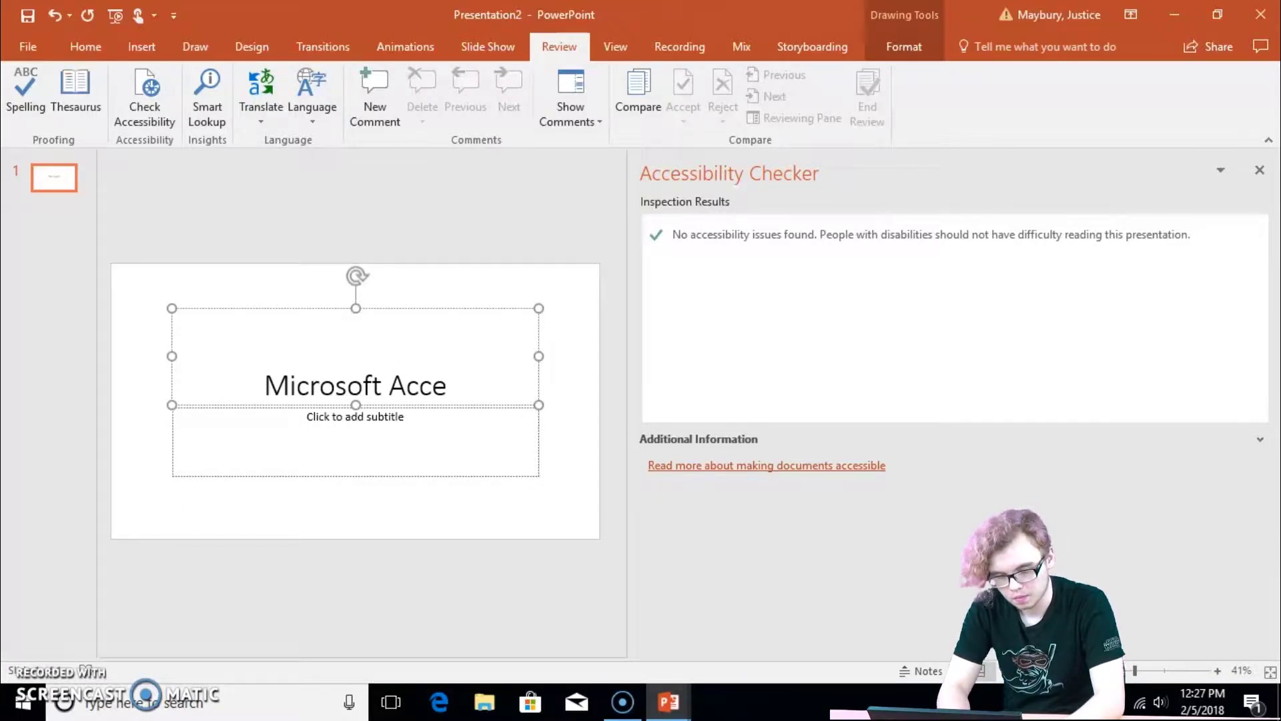
pyautogui.press('BackSpace')
pyautogui.press('BackSpace')
pyautogui.press('BackSpace')
pyautogui.press('BackSpace')
pyautogui.write('Powerpoint')
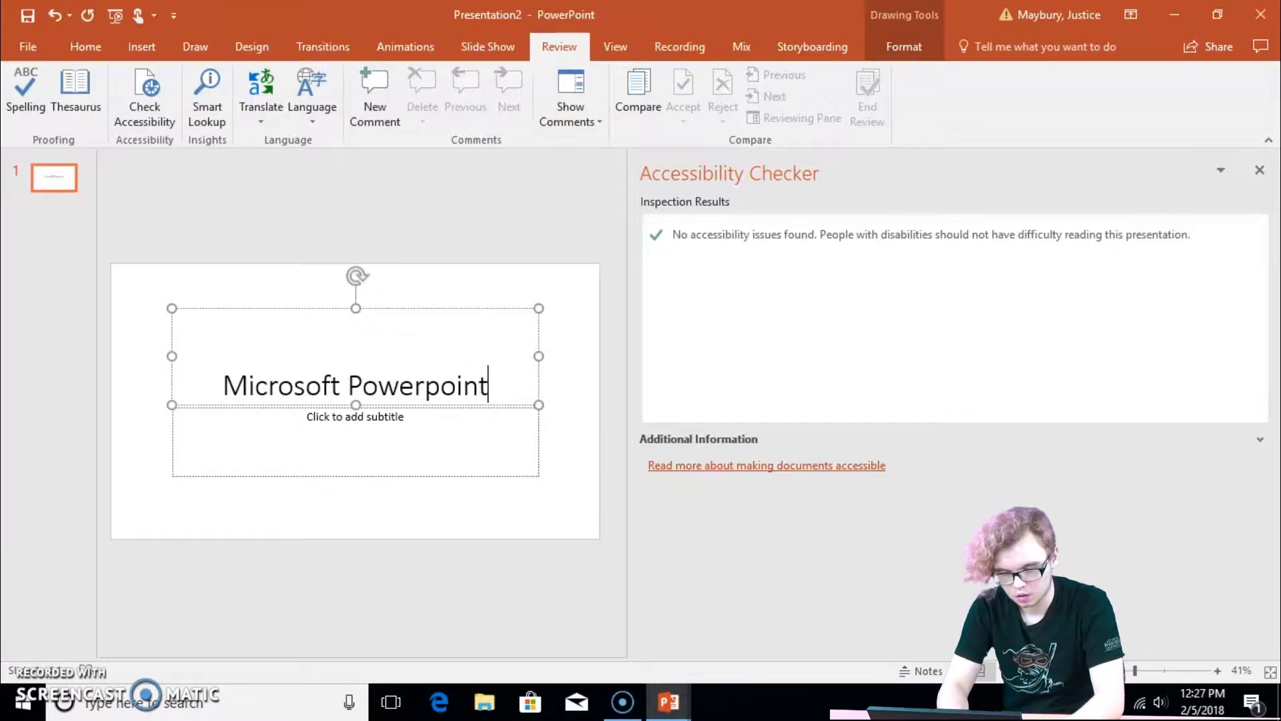
pyautogui.click(764, 253)
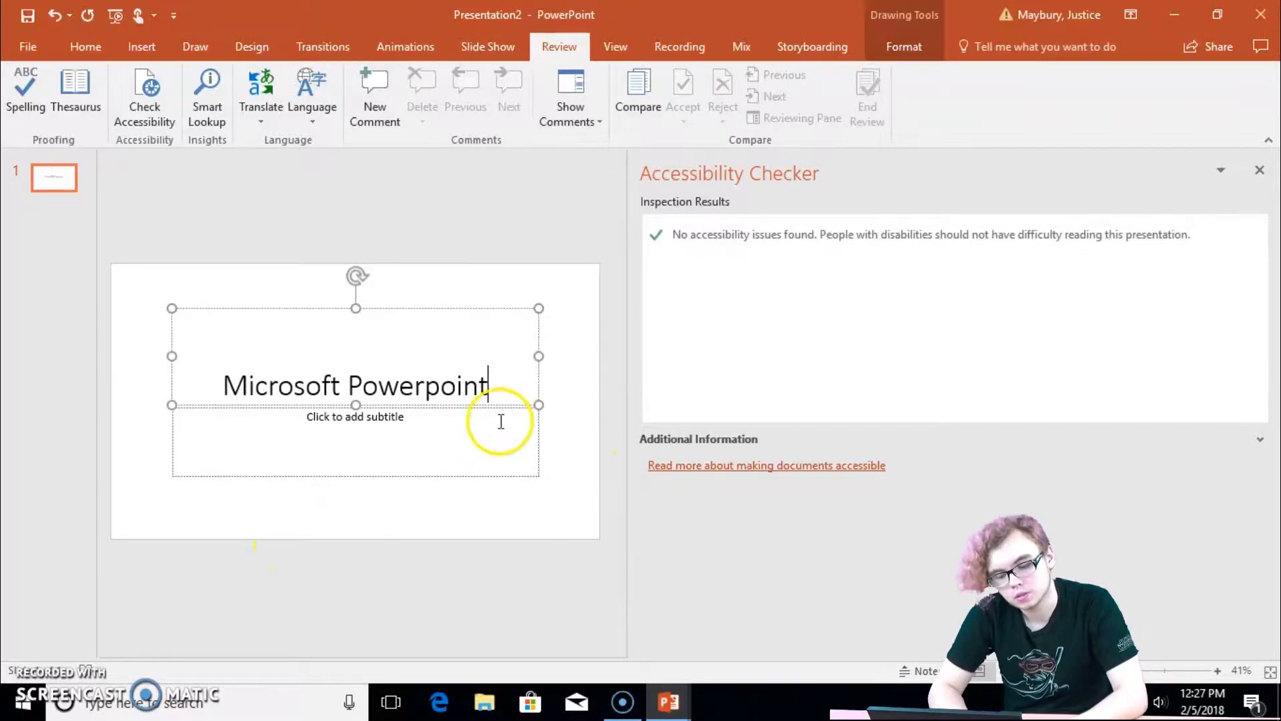
pyautogui.click(426, 431)
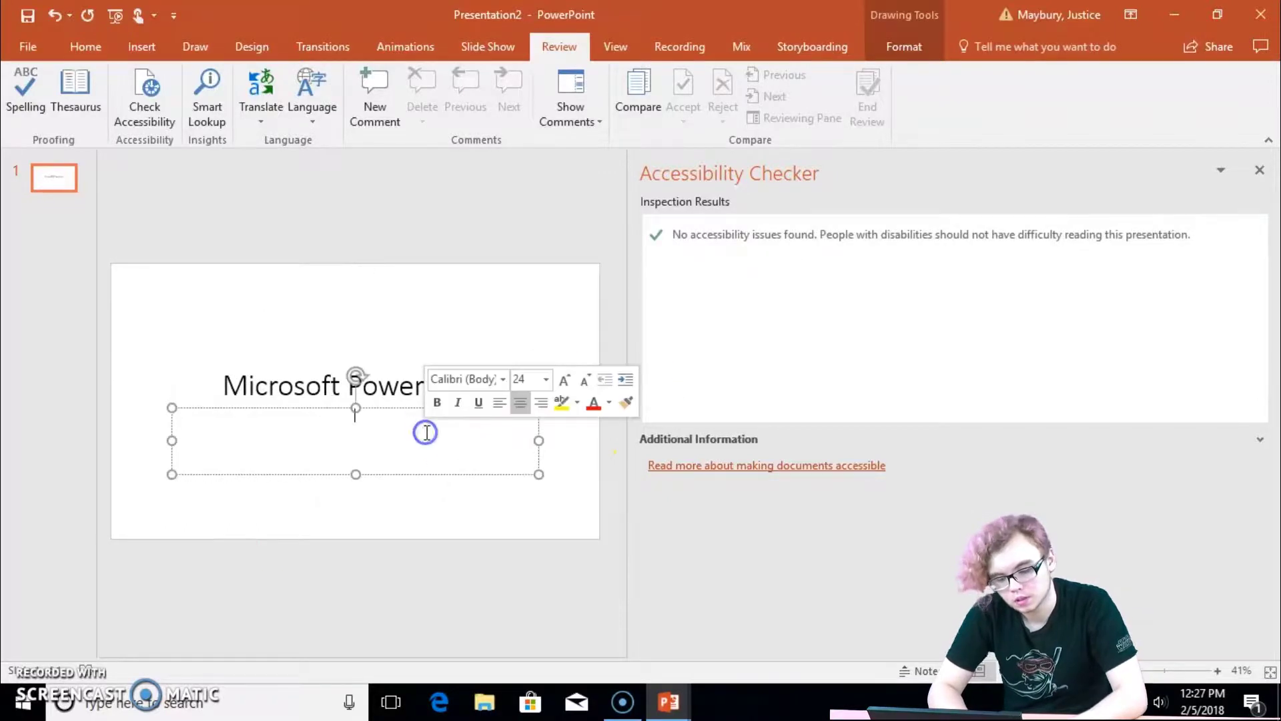
# Step: Insert the building photo from Downloads onto Slide 1 and resize it
pyautogui.click(149, 48)
pyautogui.click(126, 84)
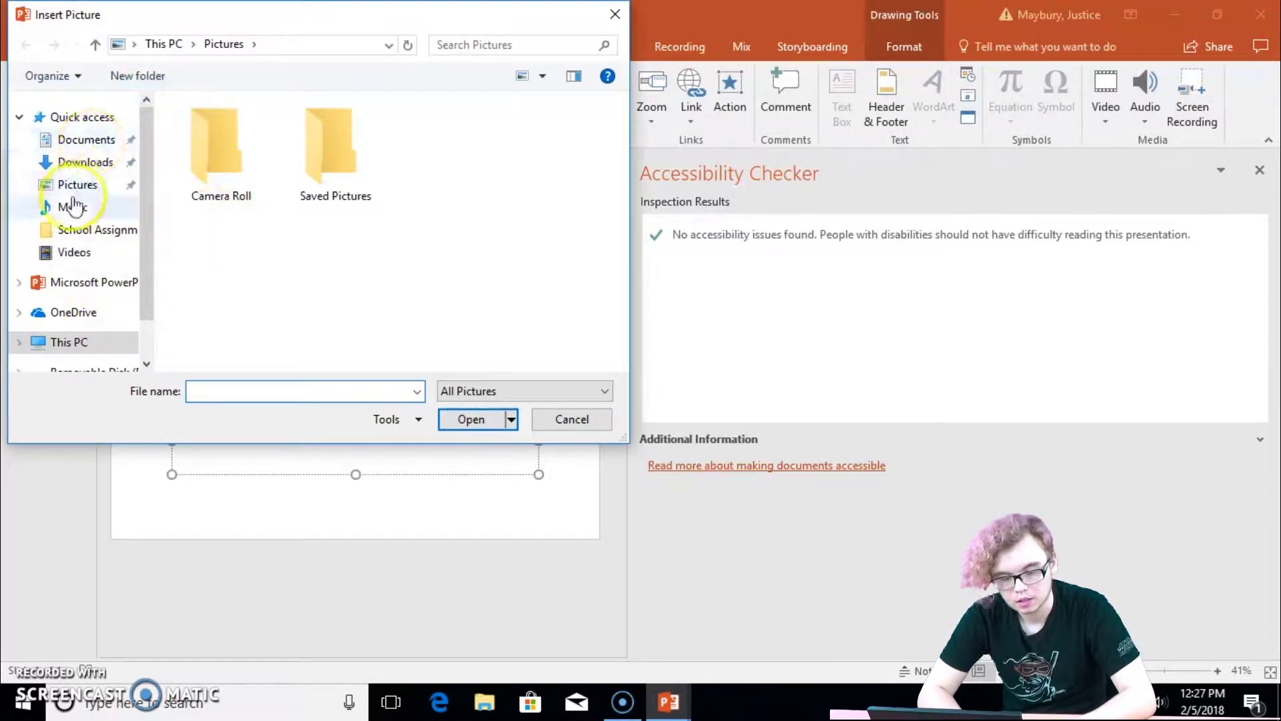
pyautogui.click(80, 165)
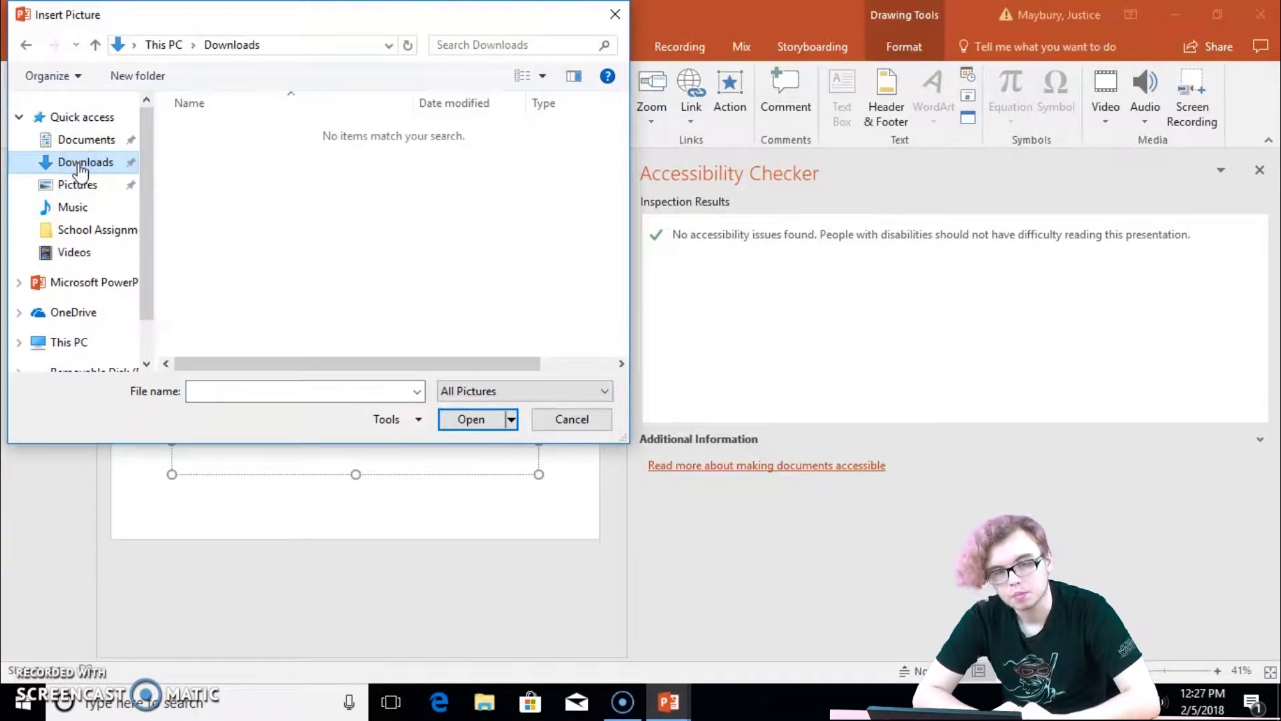
pyautogui.click(88, 117)
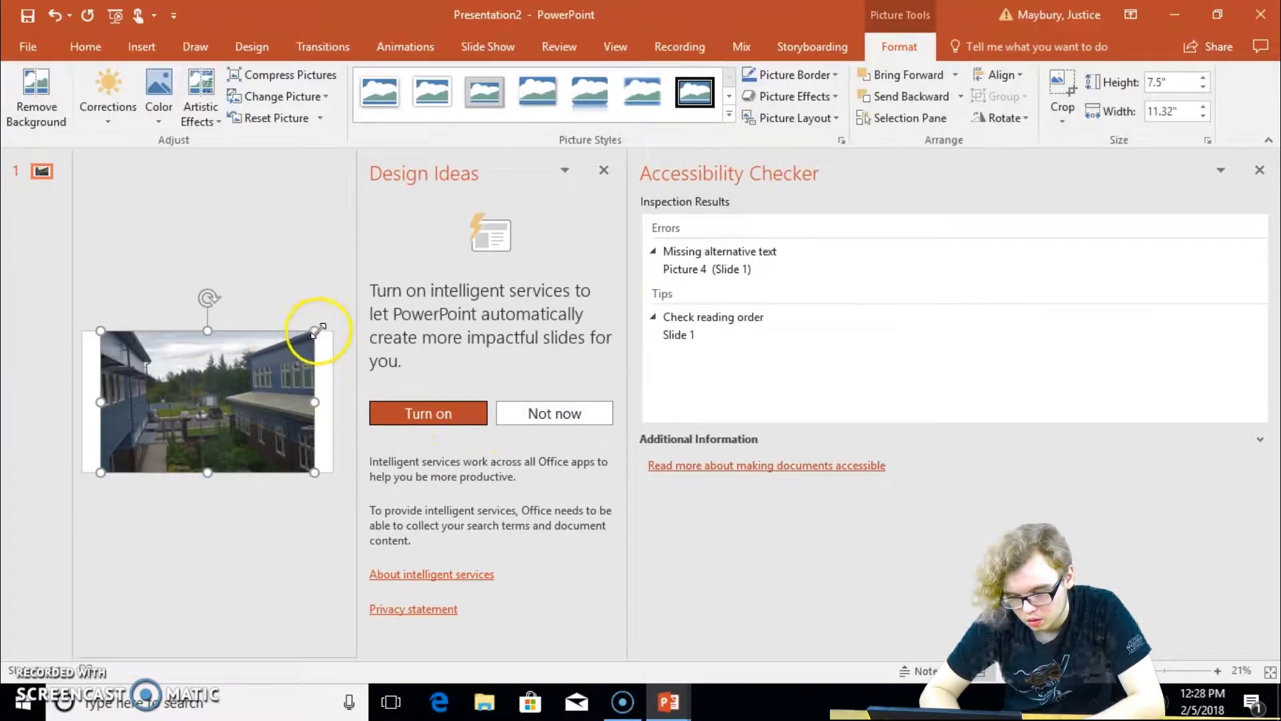
pyautogui.moveTo(313, 327); pyautogui.dragTo(217, 396)
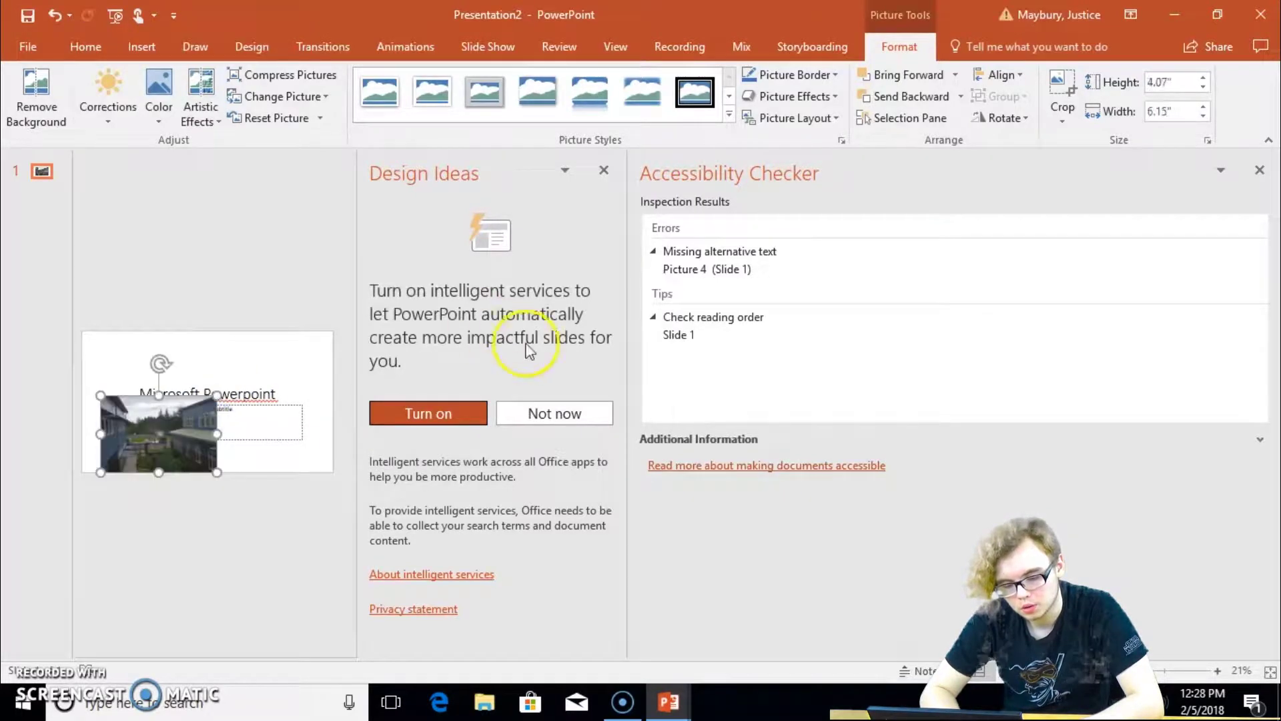
# Step: Close Design Ideas and resize the photo to 4.46 by 2.95 inches below the title
pyautogui.click(603, 170)
pyautogui.moveTo(244, 475); pyautogui.dragTo(296, 490)
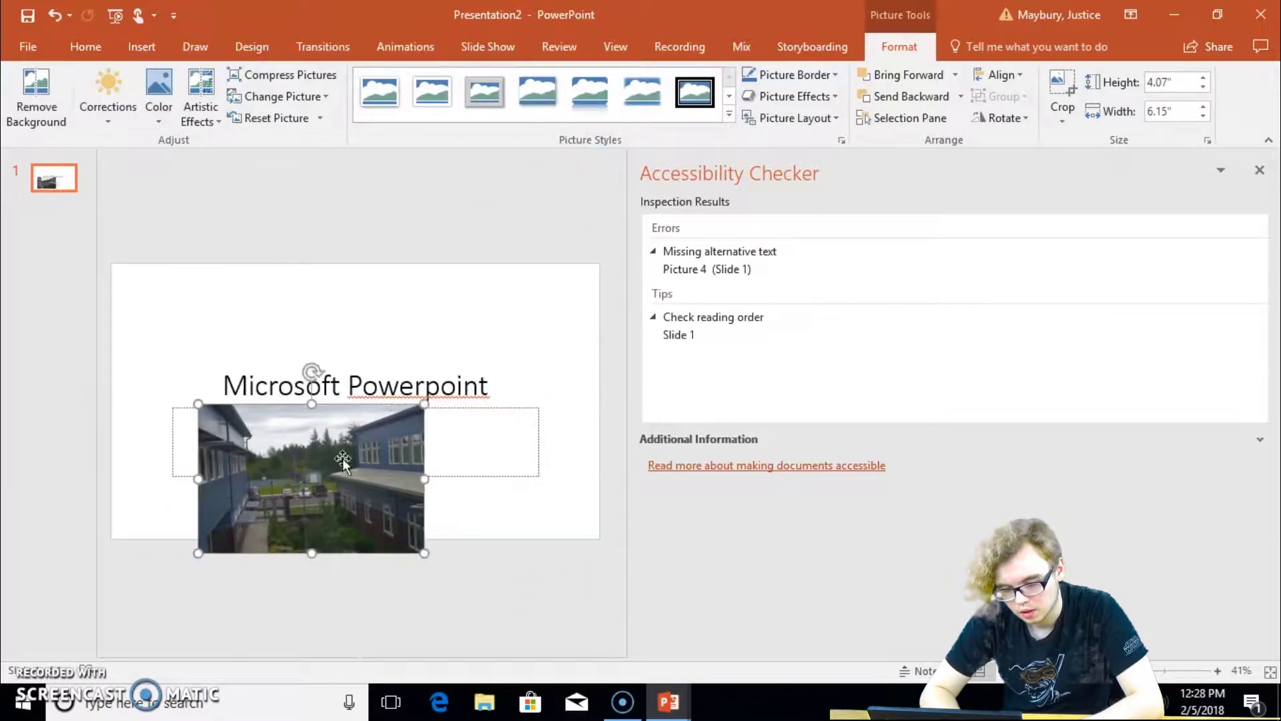
pyautogui.moveTo(426, 404); pyautogui.dragTo(383, 431)
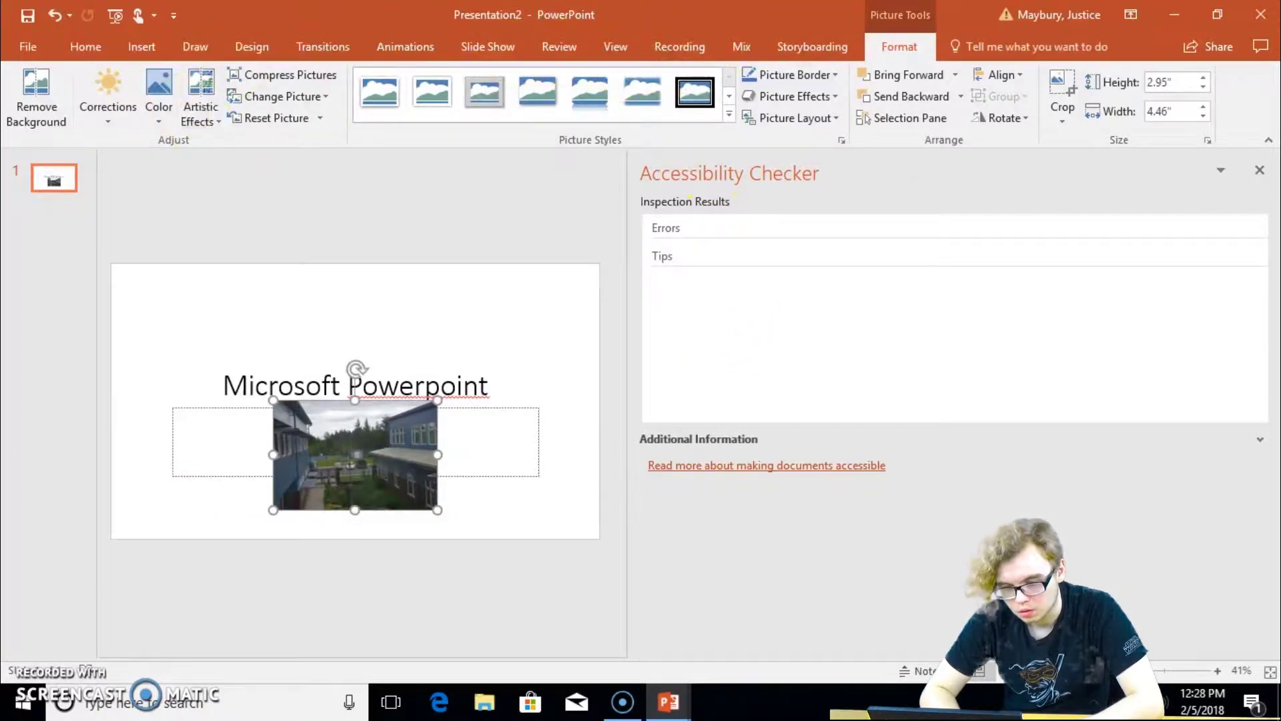
pyautogui.click(559, 47)
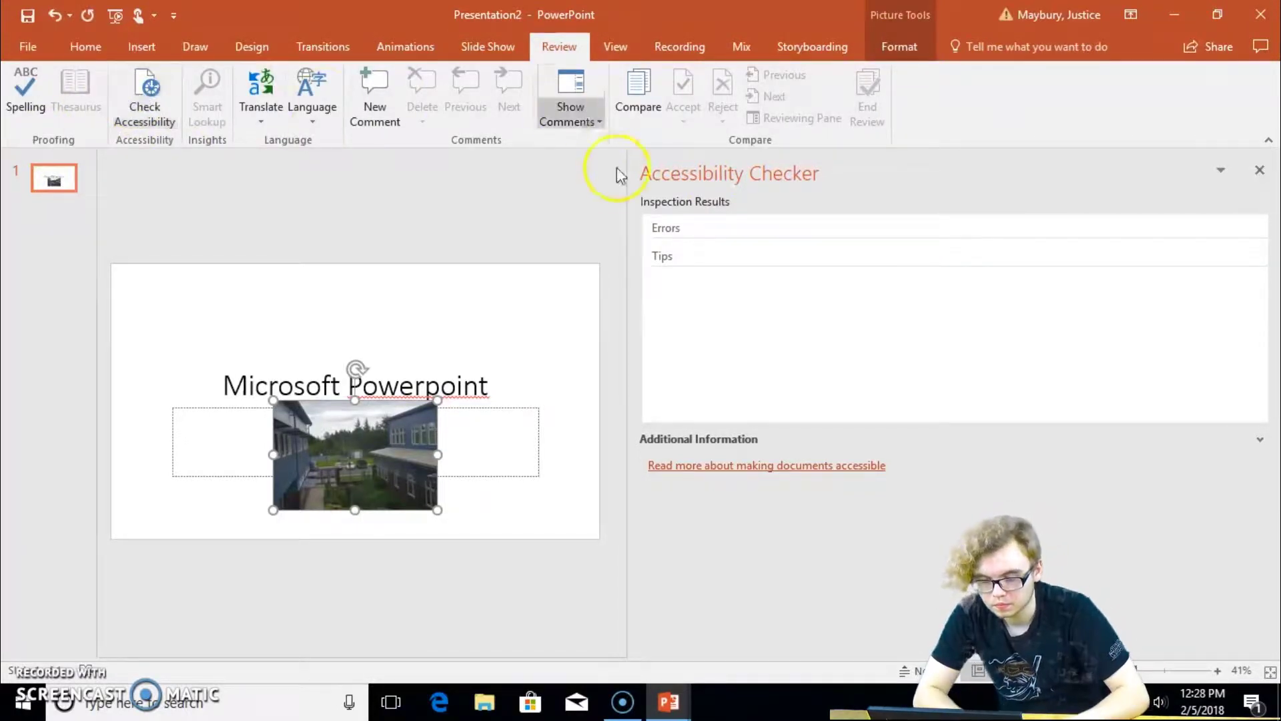
# Step: Refresh the accessibility results and view the fix for Picture 4's missing alt text
pyautogui.click(667, 224)
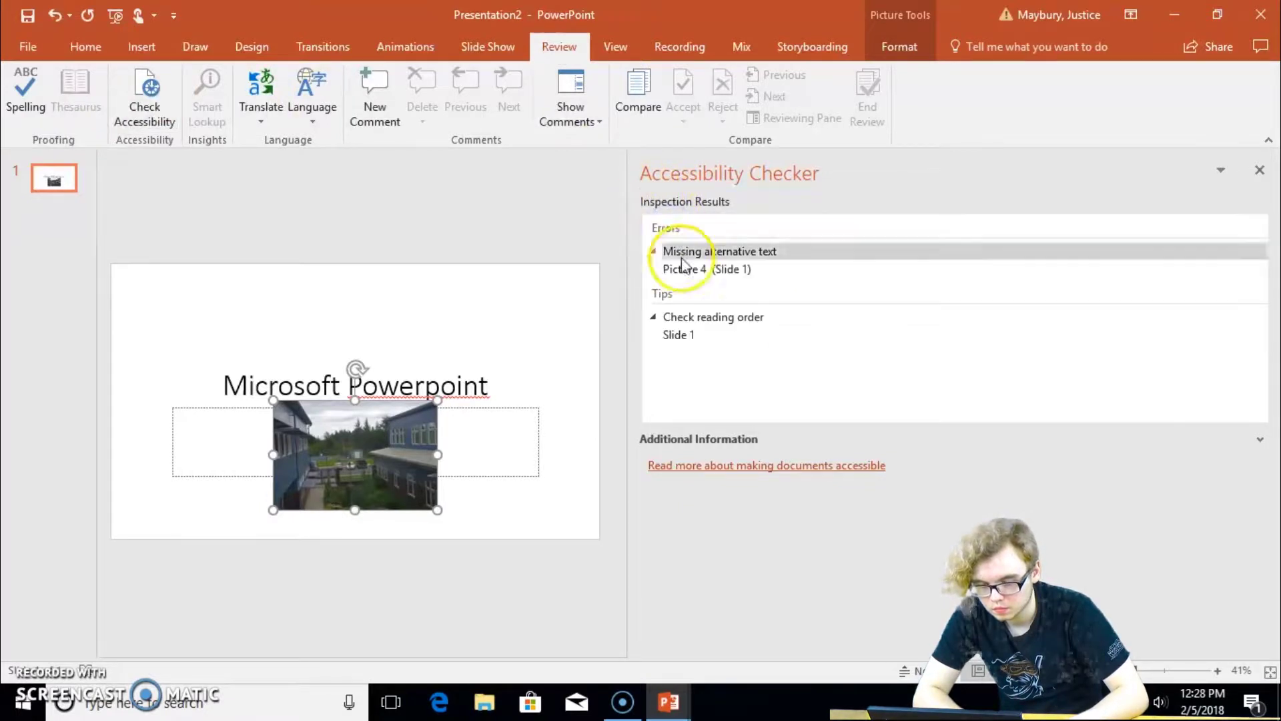
pyautogui.click(717, 267)
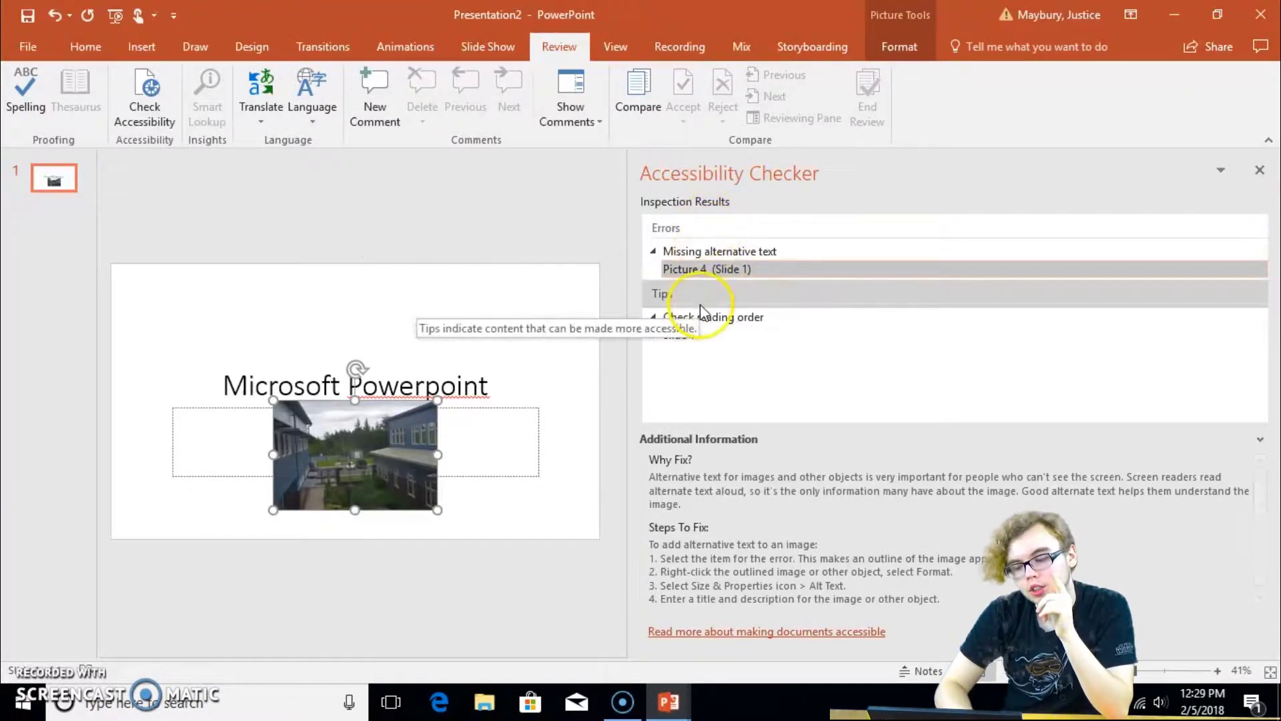
pyautogui.click(695, 248)
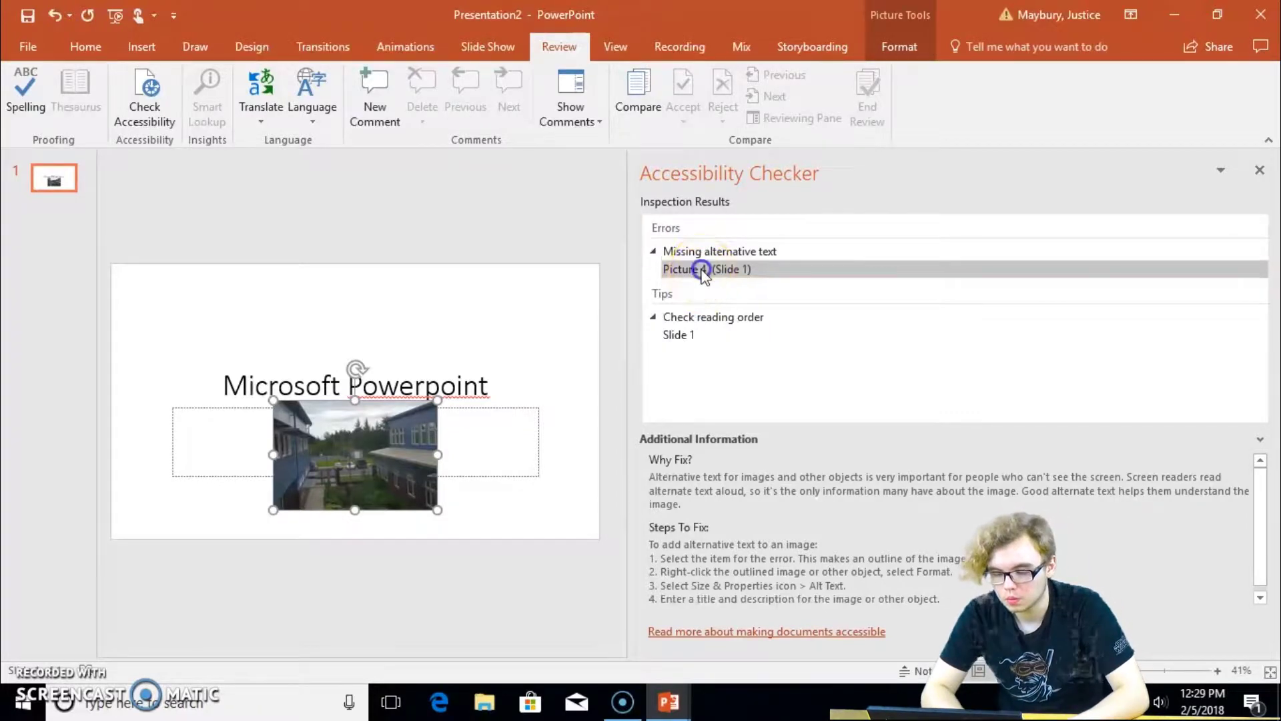
pyautogui.click(702, 271)
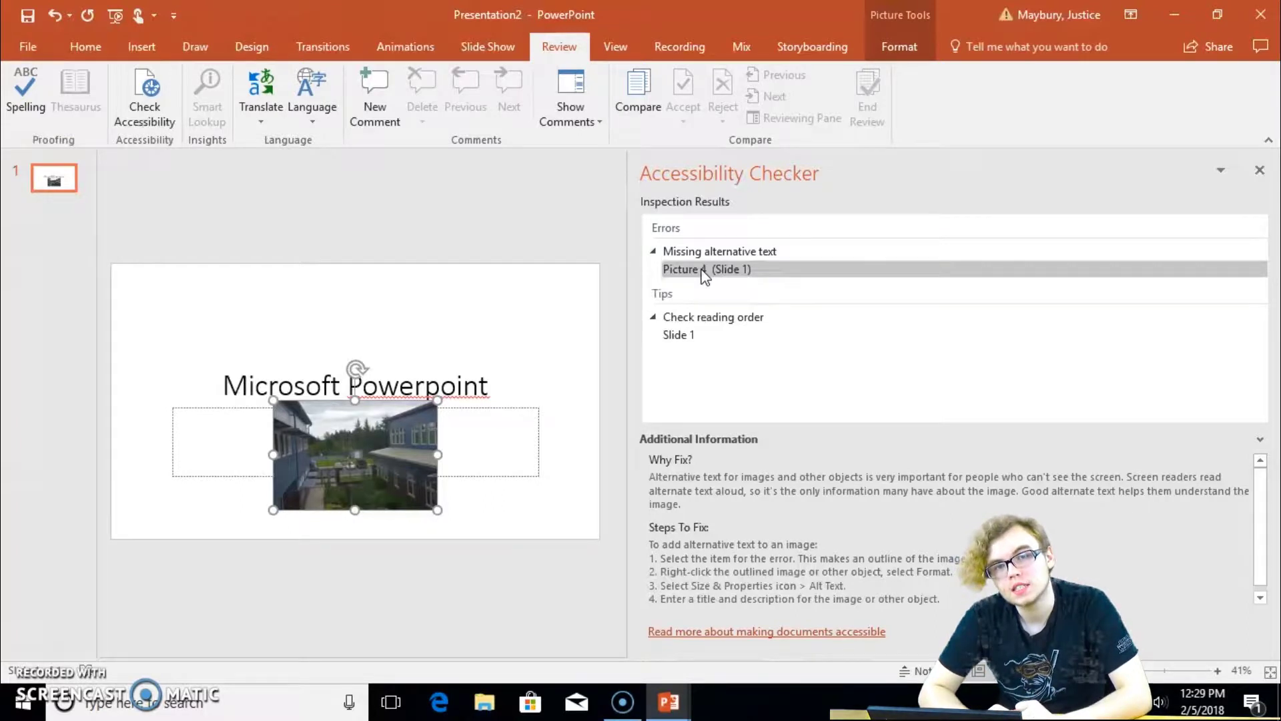
pyautogui.rightClick(382, 480)
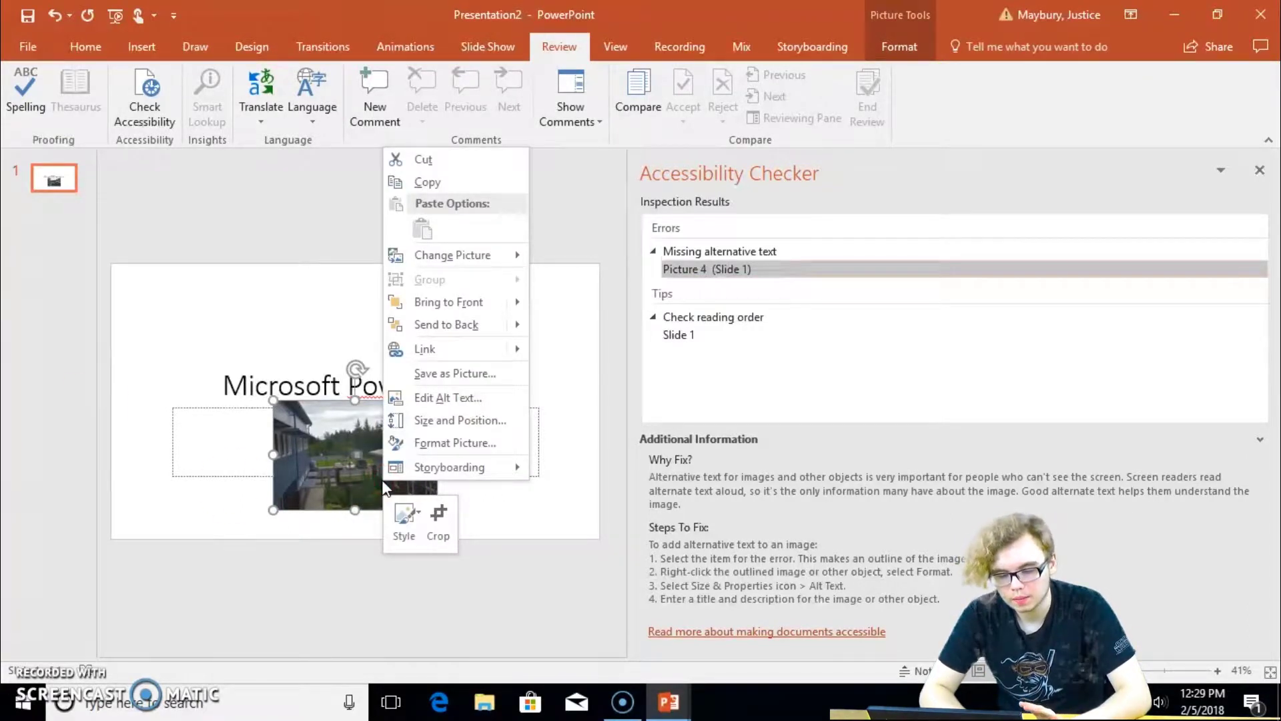
# Step: Give the building photo the alt text title 'Building with a parking lot'
pyautogui.click(455, 399)
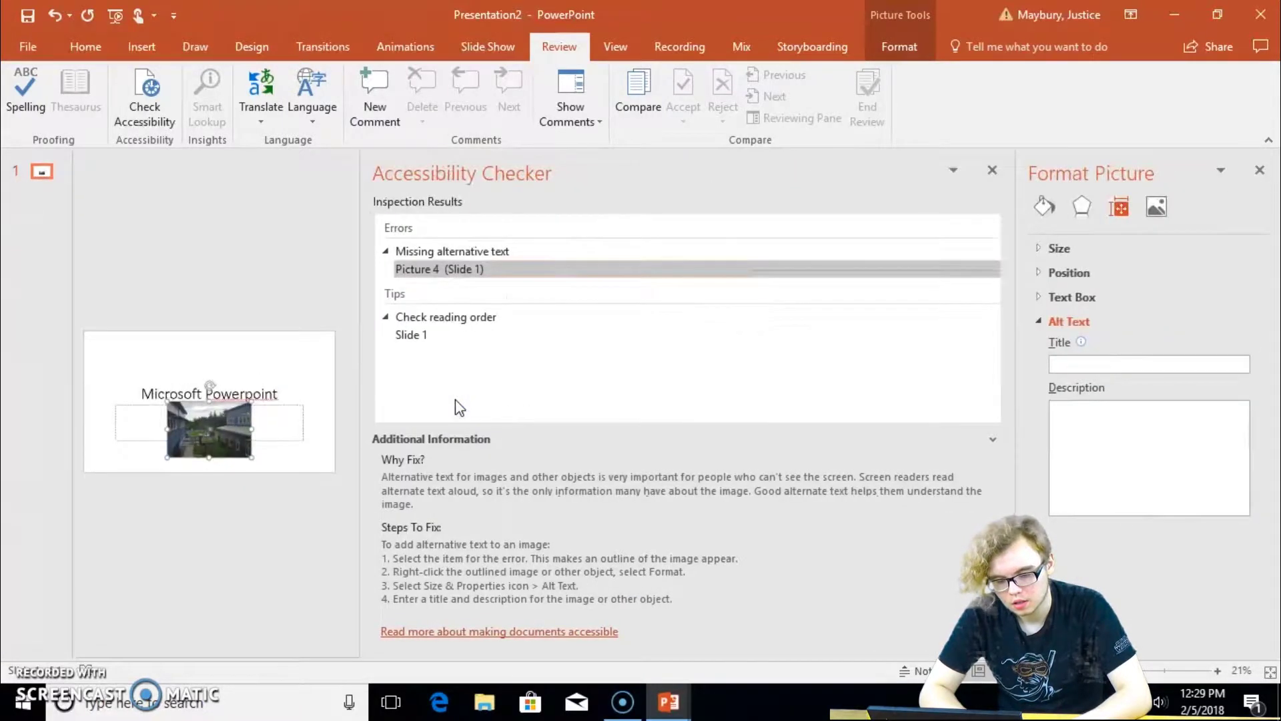
pyautogui.click(1125, 365)
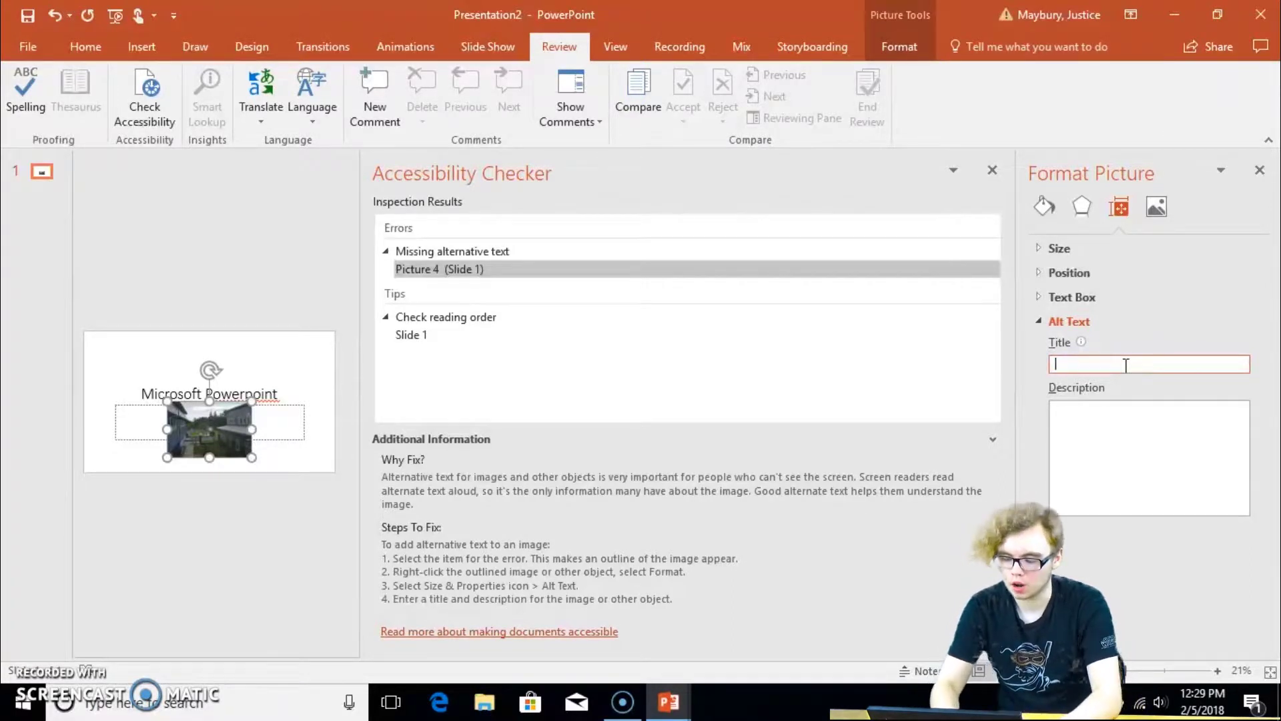
pyautogui.write('Build')
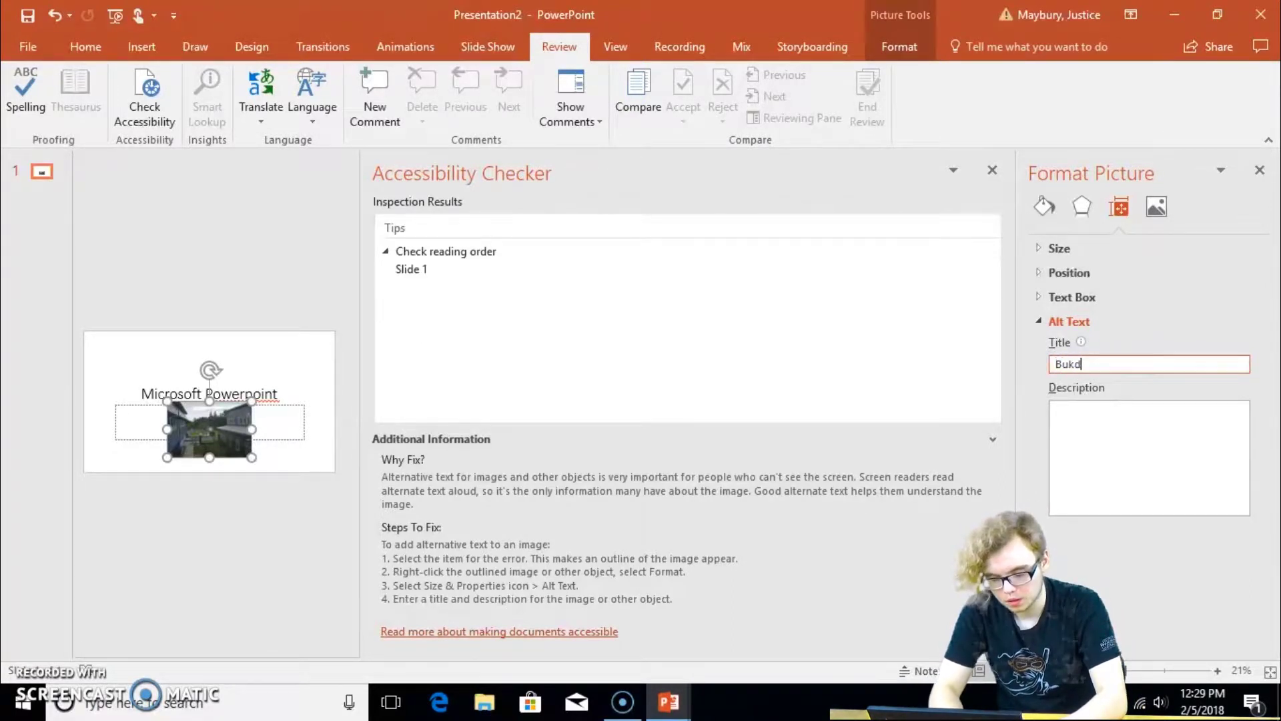
pyautogui.press('BackSpace')
pyautogui.press('BackSpace')
pyautogui.press('BackSpace')
pyautogui.write('ilding wit')
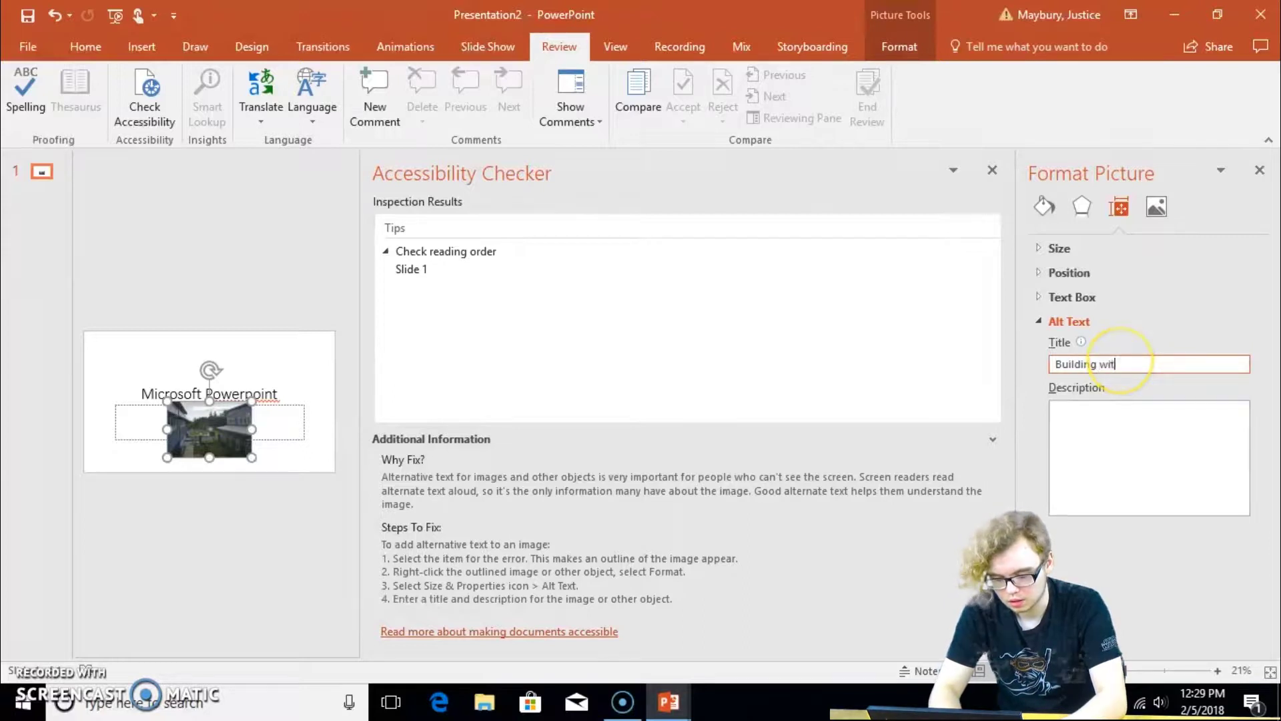
pyautogui.write('h a parking lot')
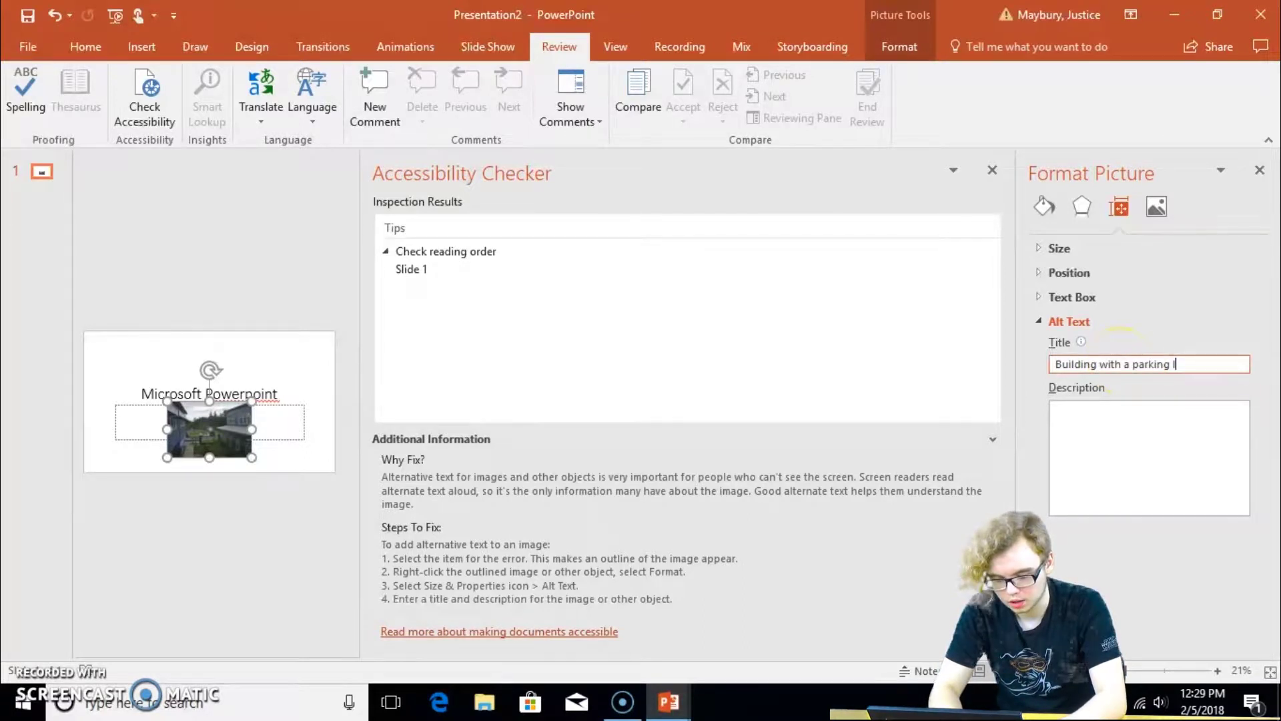
# Step: Describe the photo as two buildings close to a parking lot in front of a forest
pyautogui.click(1148, 424)
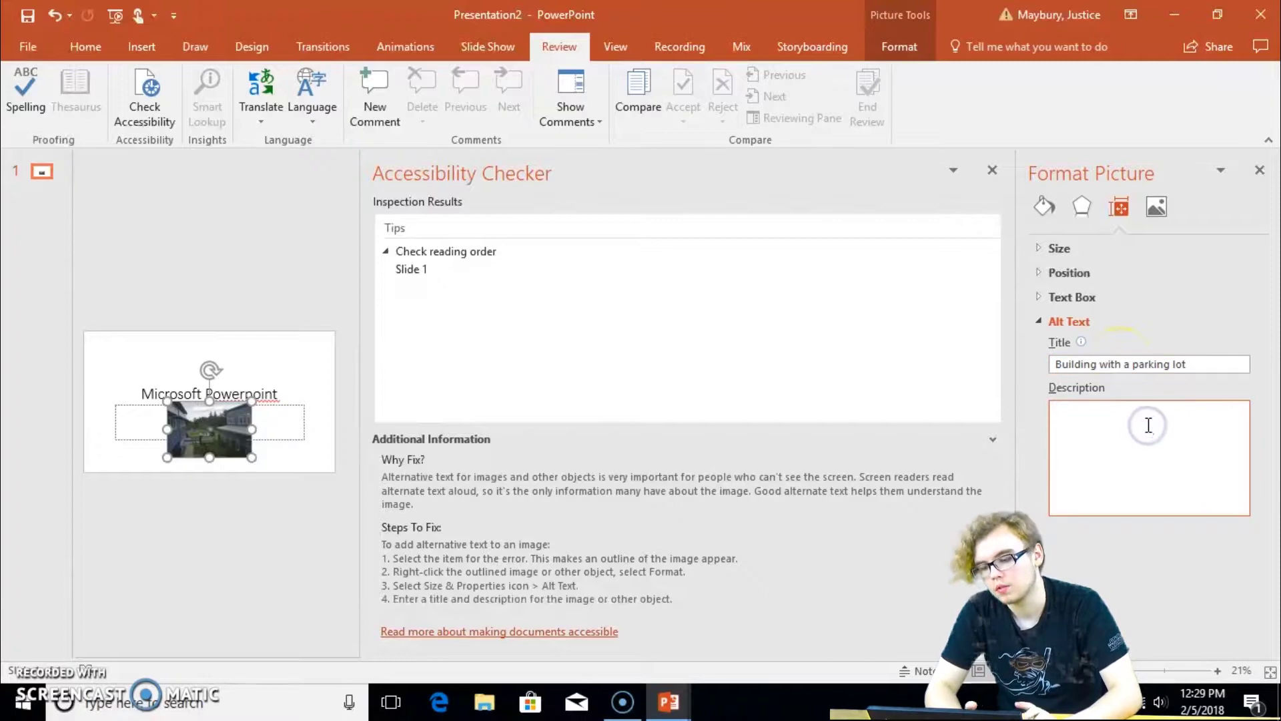
pyautogui.write('the pic')
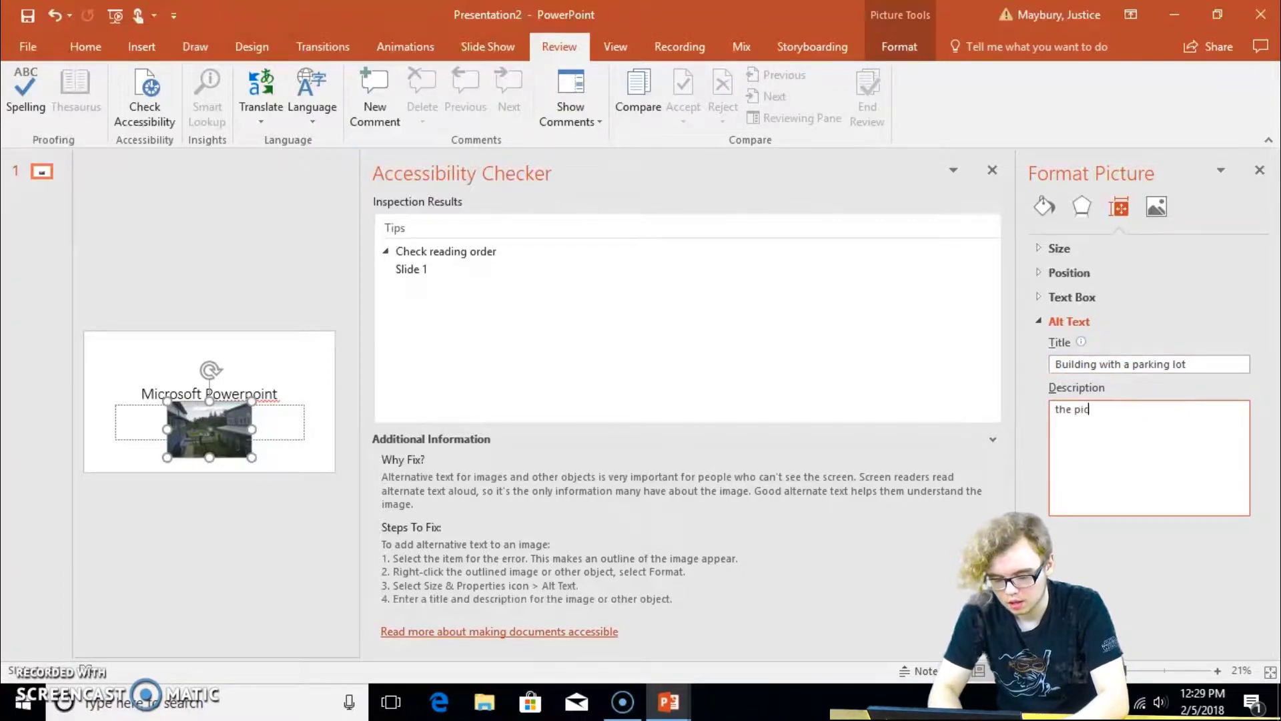
pyautogui.write('ture contians ')
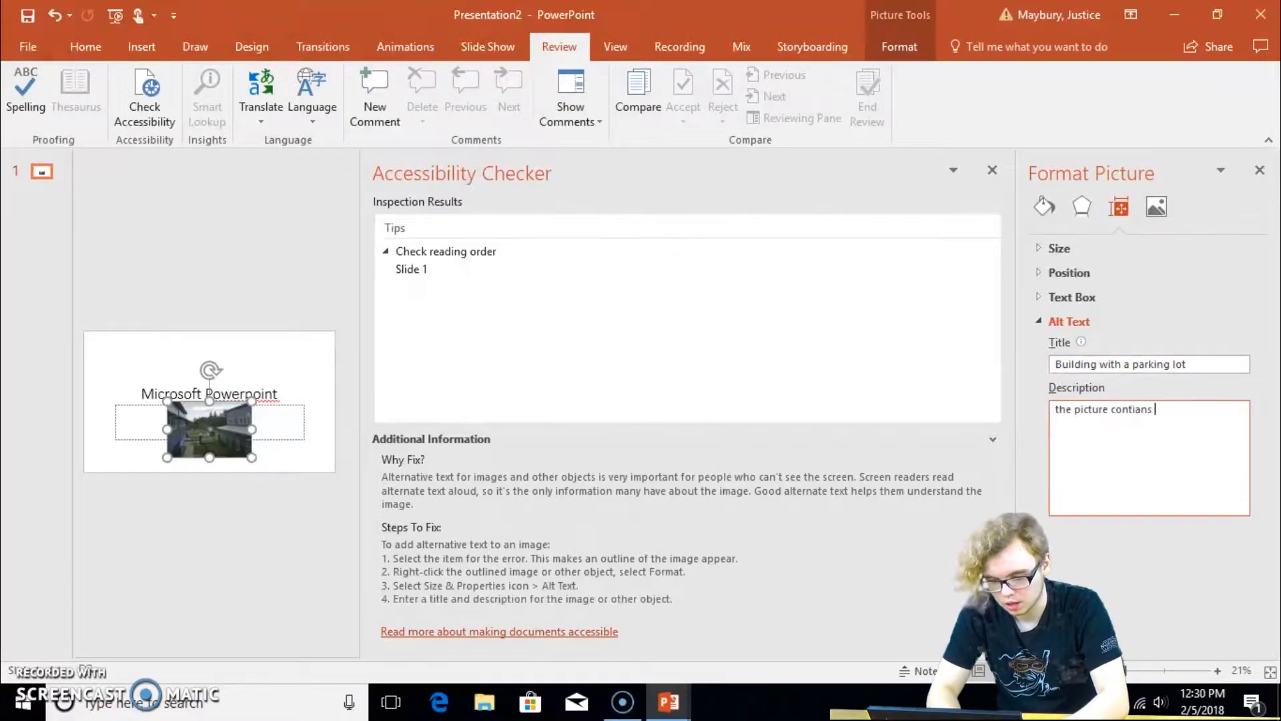
pyautogui.write('two building p')
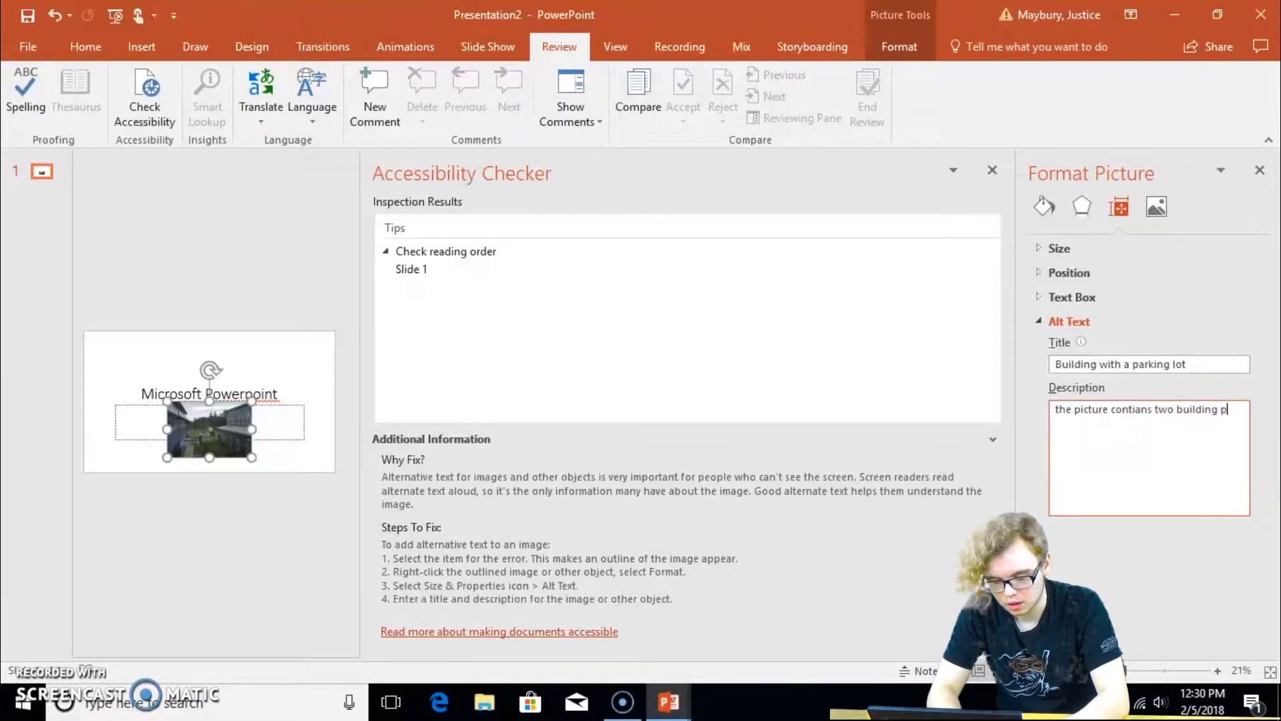
pyautogui.press('BackSpace')
pyautogui.write('clo')
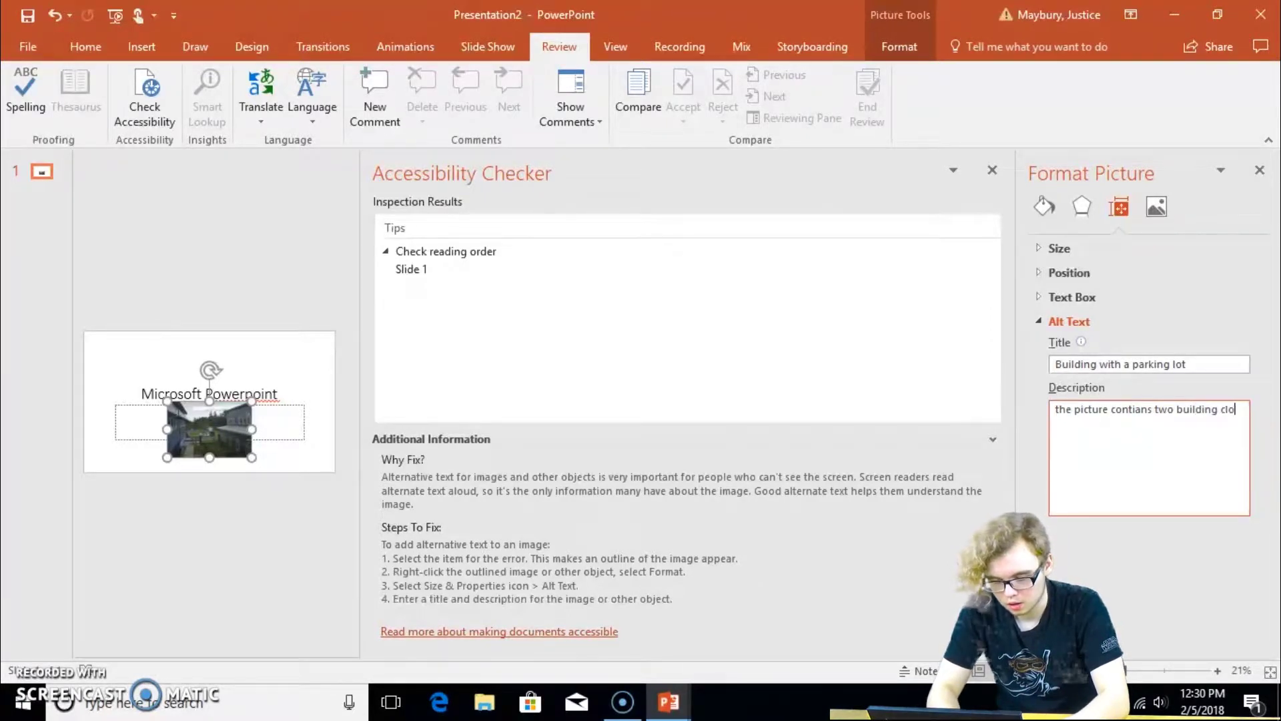
pyautogui.write('se to a parking lo, who')
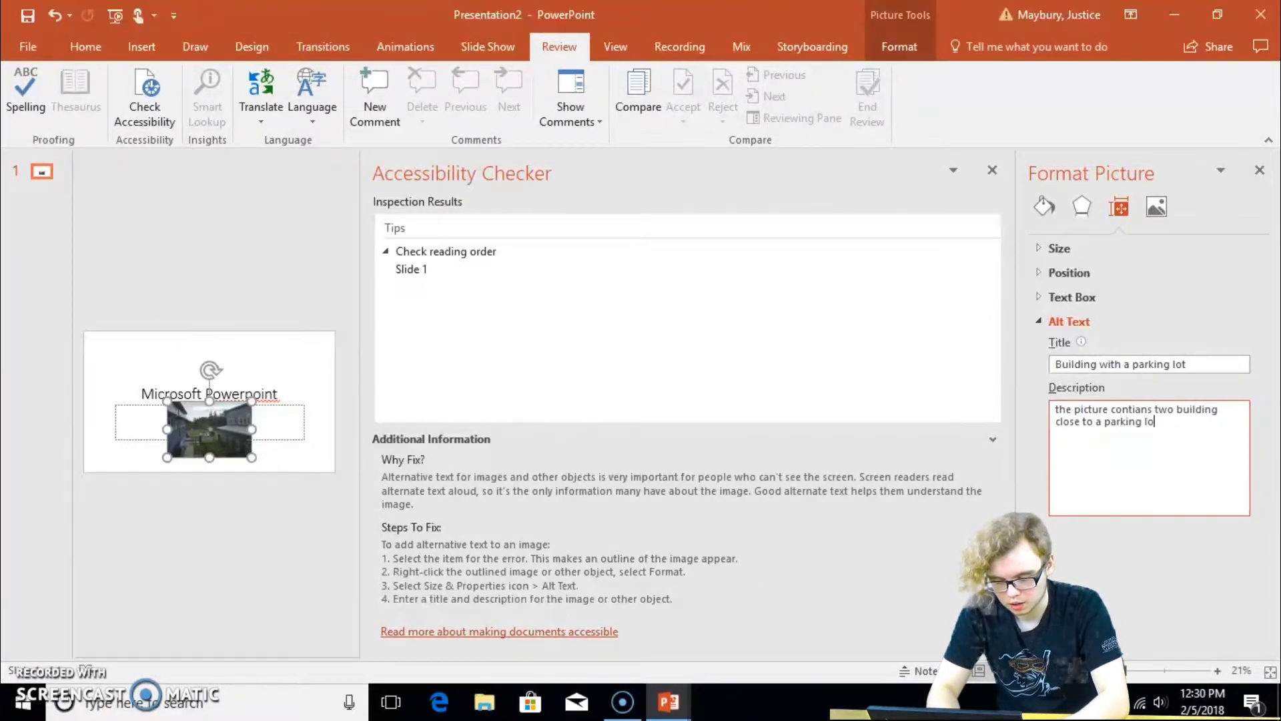
pyautogui.press('BackSpace')
pyautogui.write('ich is')
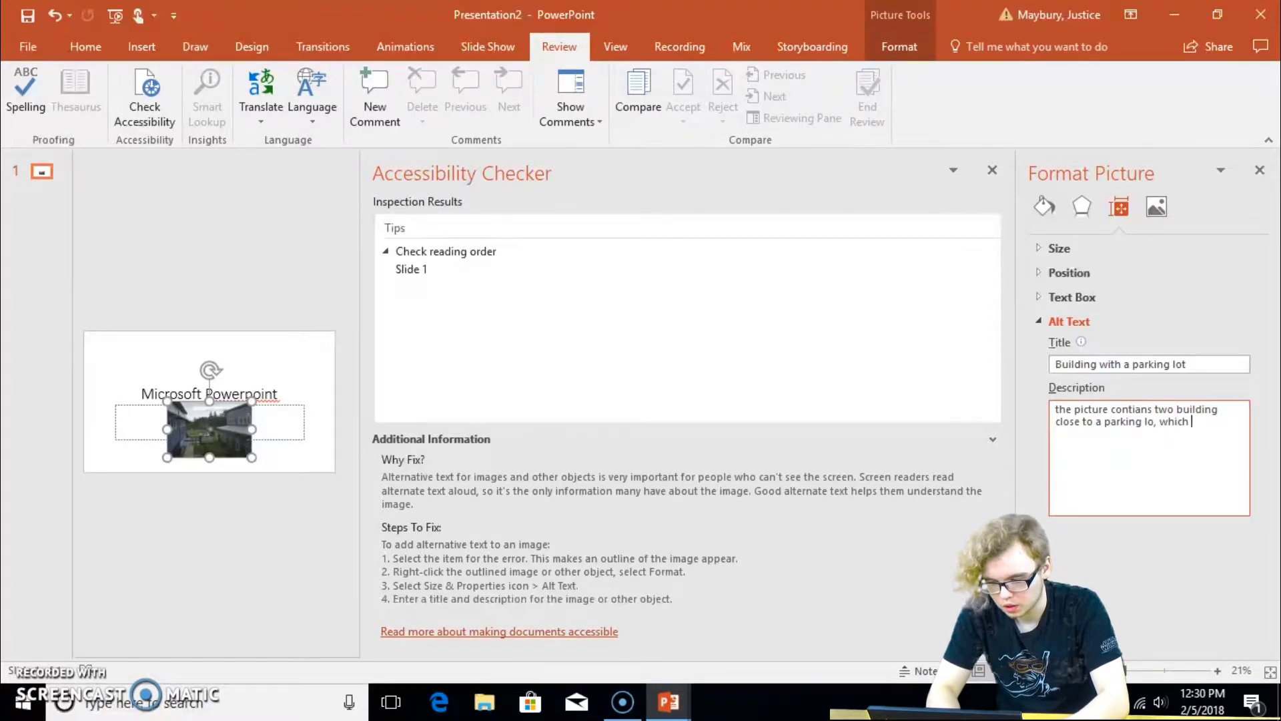
pyautogui.press('Left')
pyautogui.press('Left')
pyautogui.press('Left')
pyautogui.press('Left')
pyautogui.press('Left')
pyautogui.press('Left')
pyautogui.press('Left')
pyautogui.press('Left')
pyautogui.press('Left')
pyautogui.press('Left')
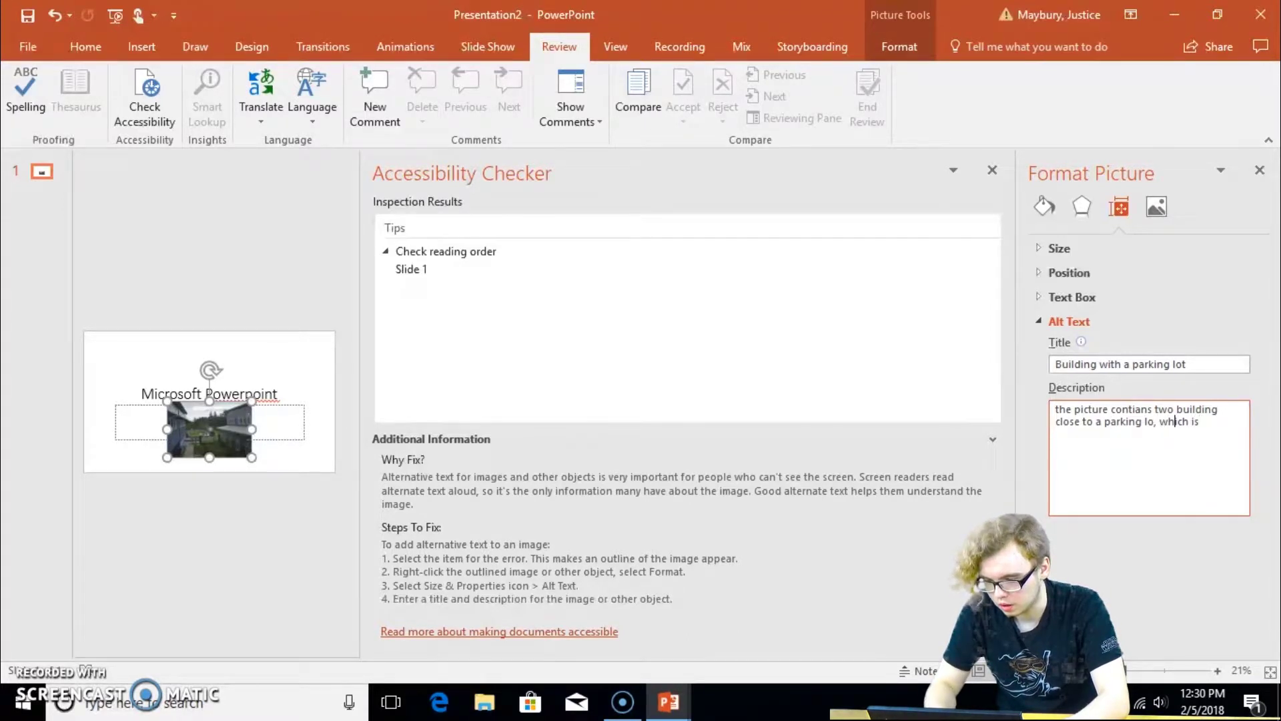
pyautogui.press('BackSpace')
pyautogui.write('t,')
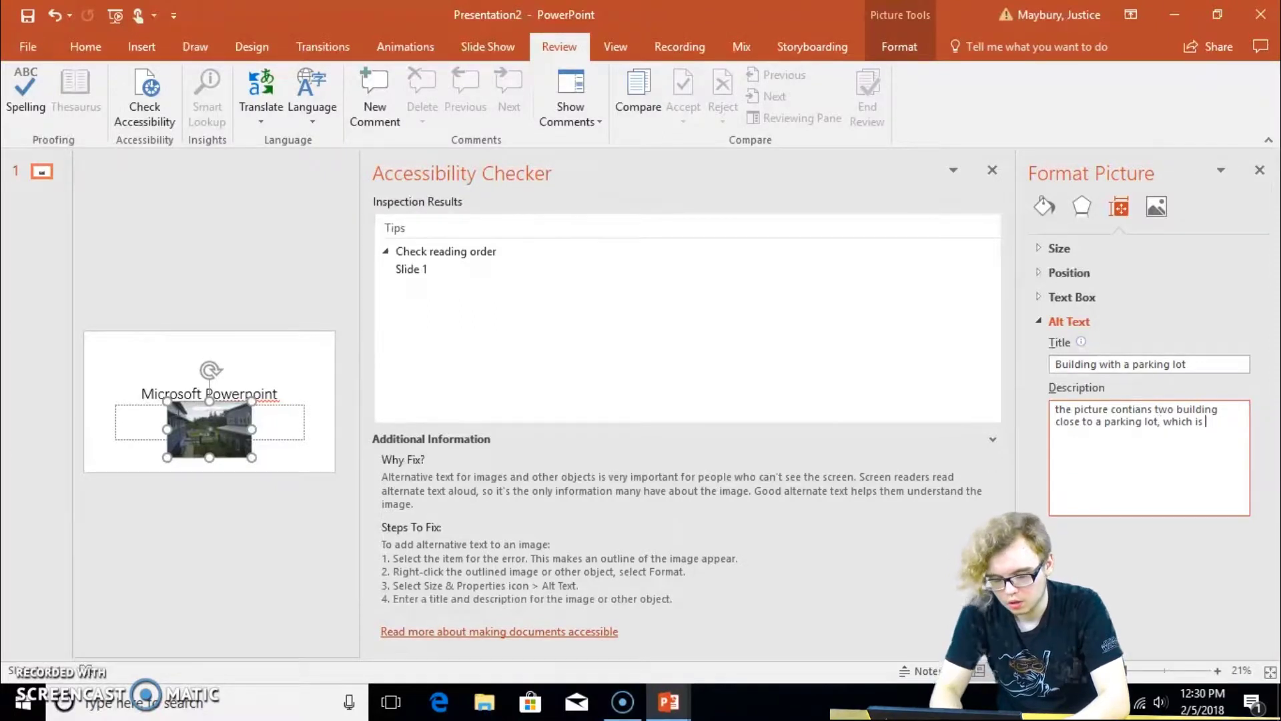
pyautogui.write('in front')
pyautogui.press('BackSpace')
pyautogui.write('of ')
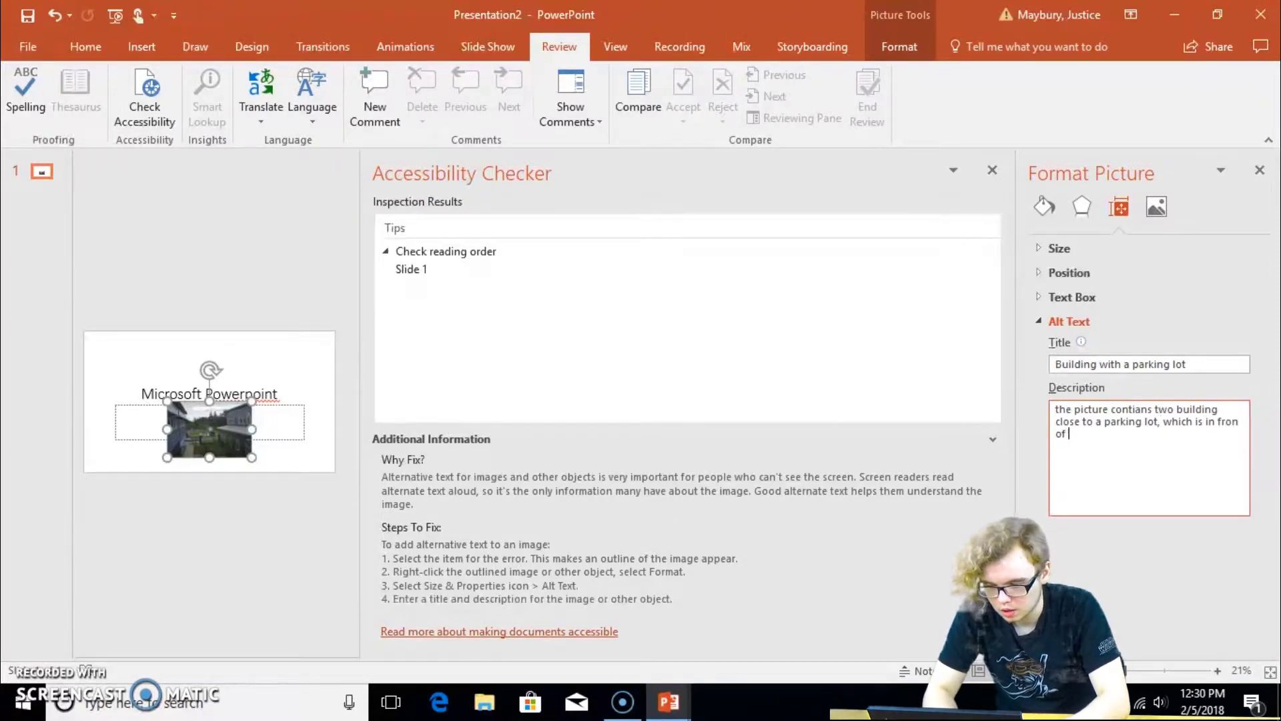
pyautogui.write('a forest.')
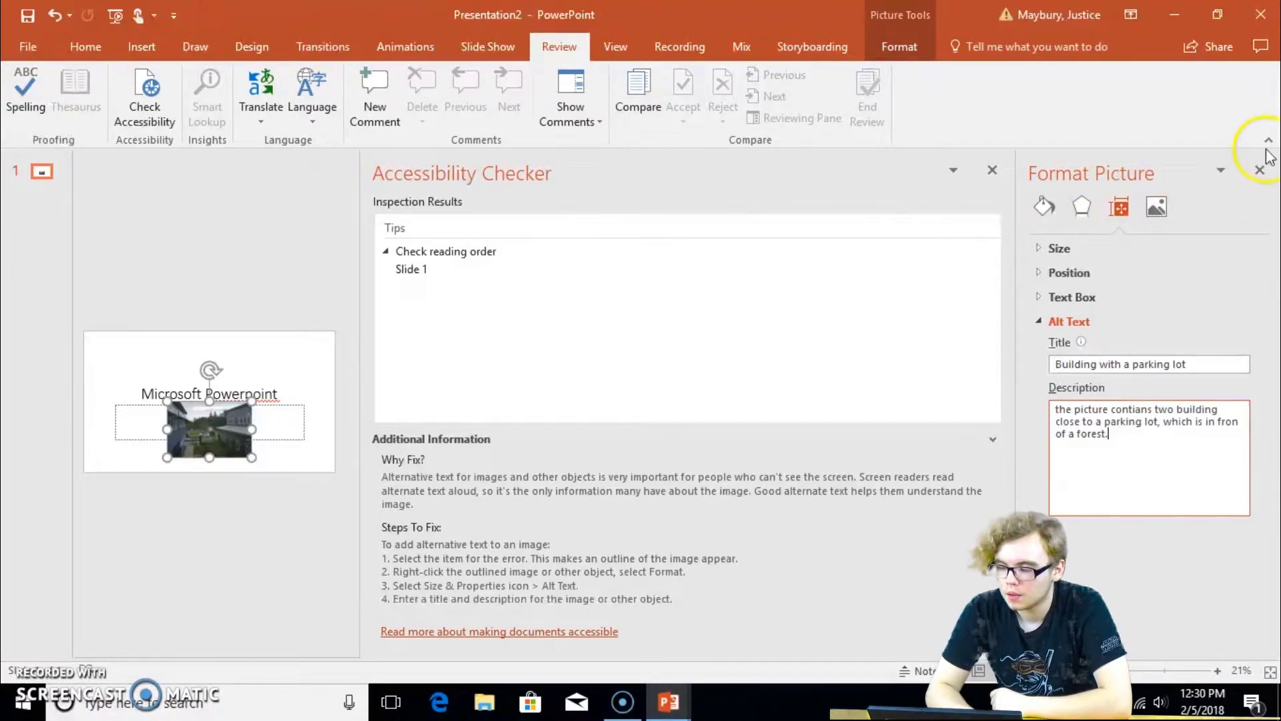
# Step: Close the Format Picture pane and add a second slide titled 'Slide 2'
pyautogui.click(1263, 169)
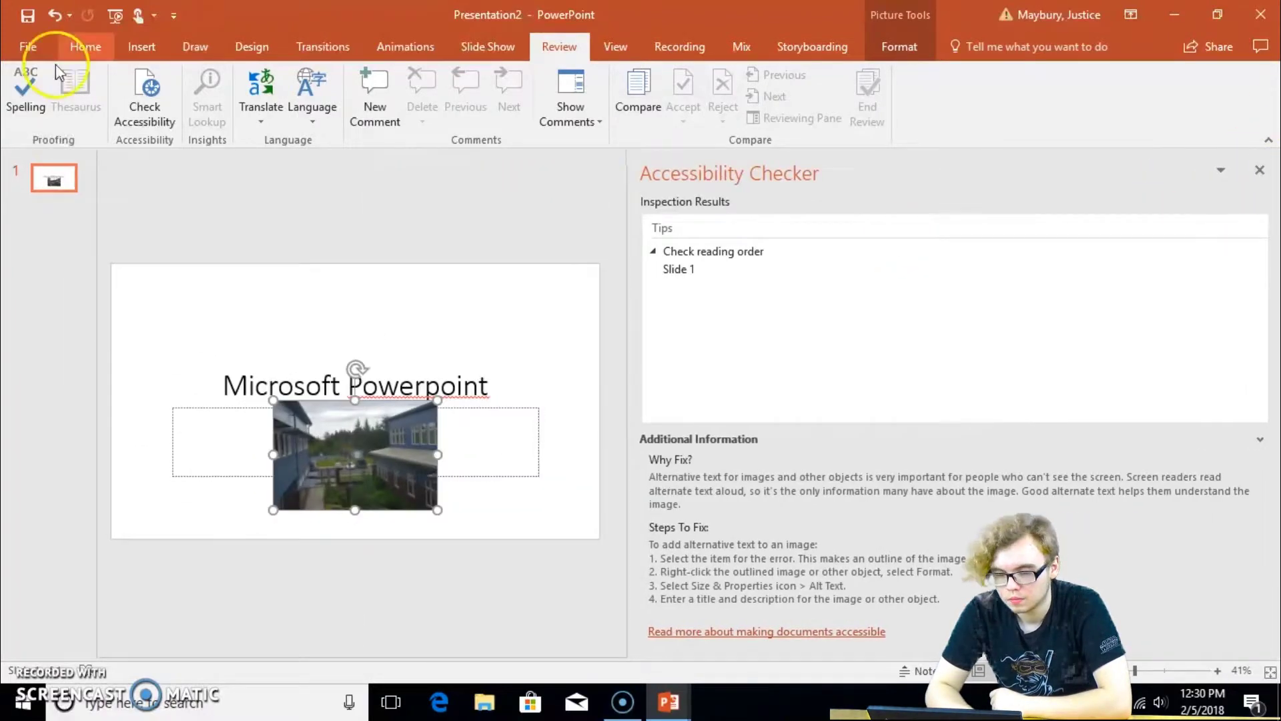
pyautogui.click(140, 46)
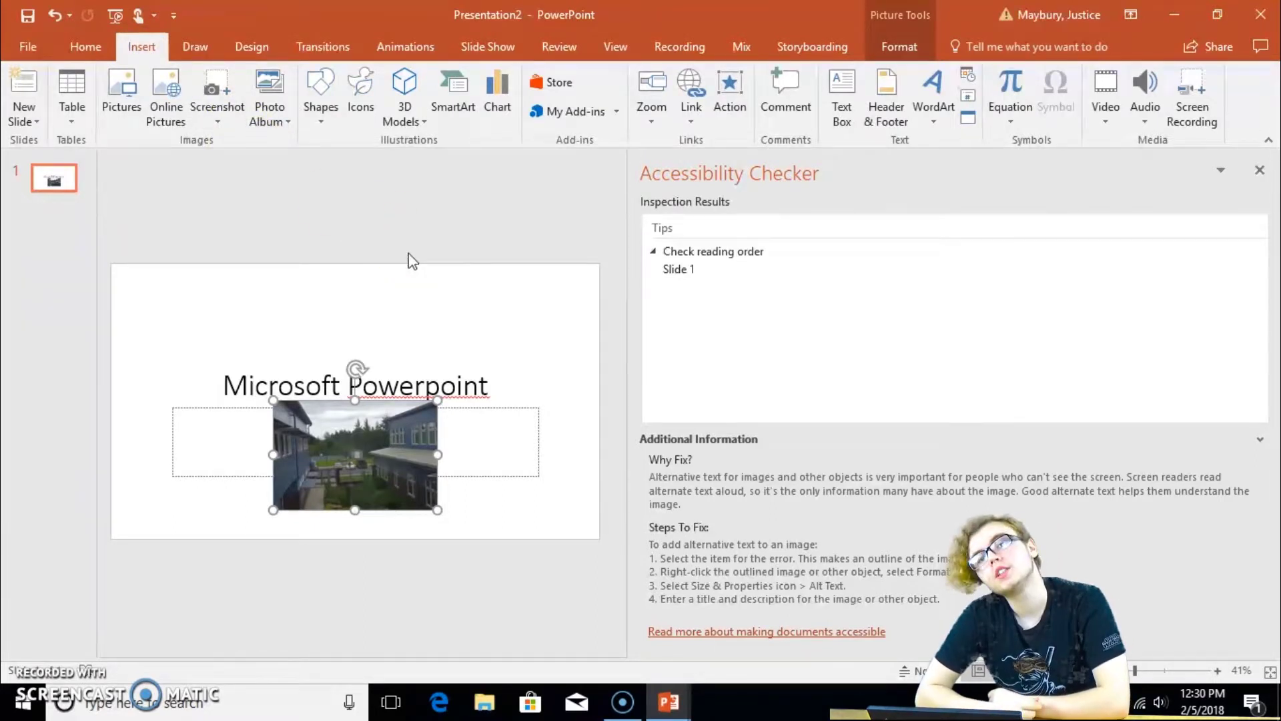
pyautogui.click(20, 82)
pyautogui.click(203, 288)
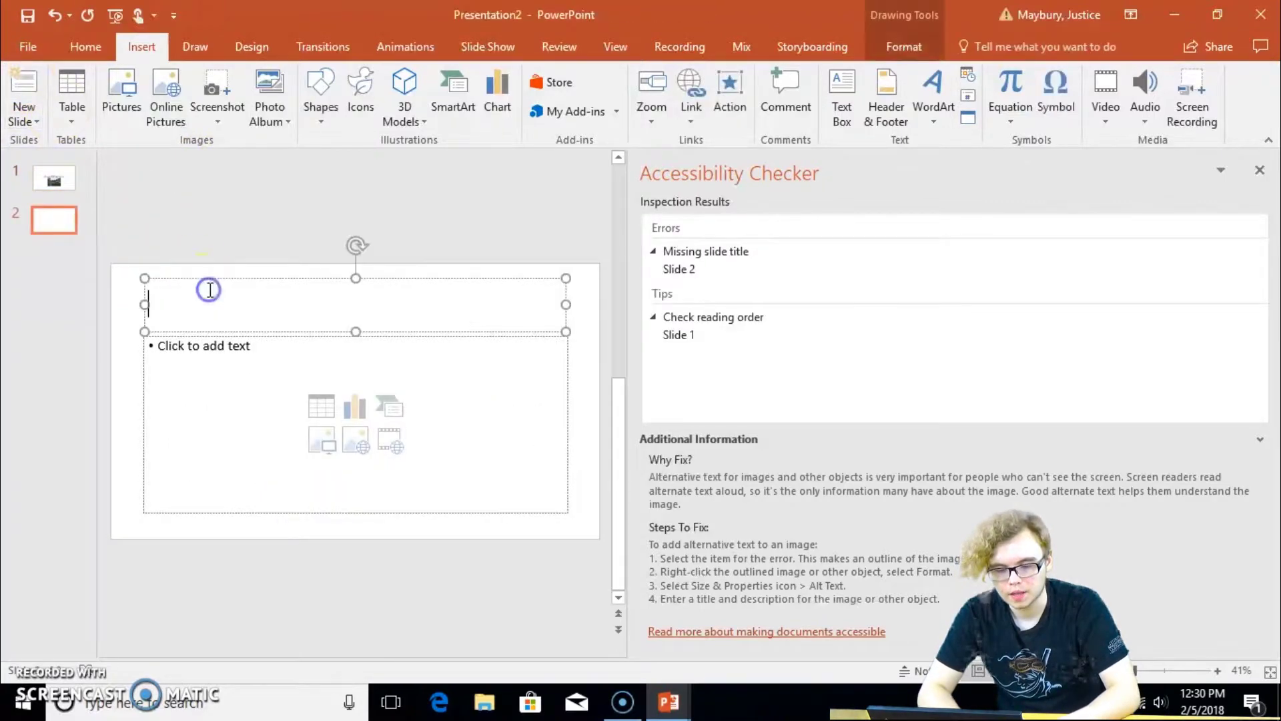
pyautogui.write('Slide 2')
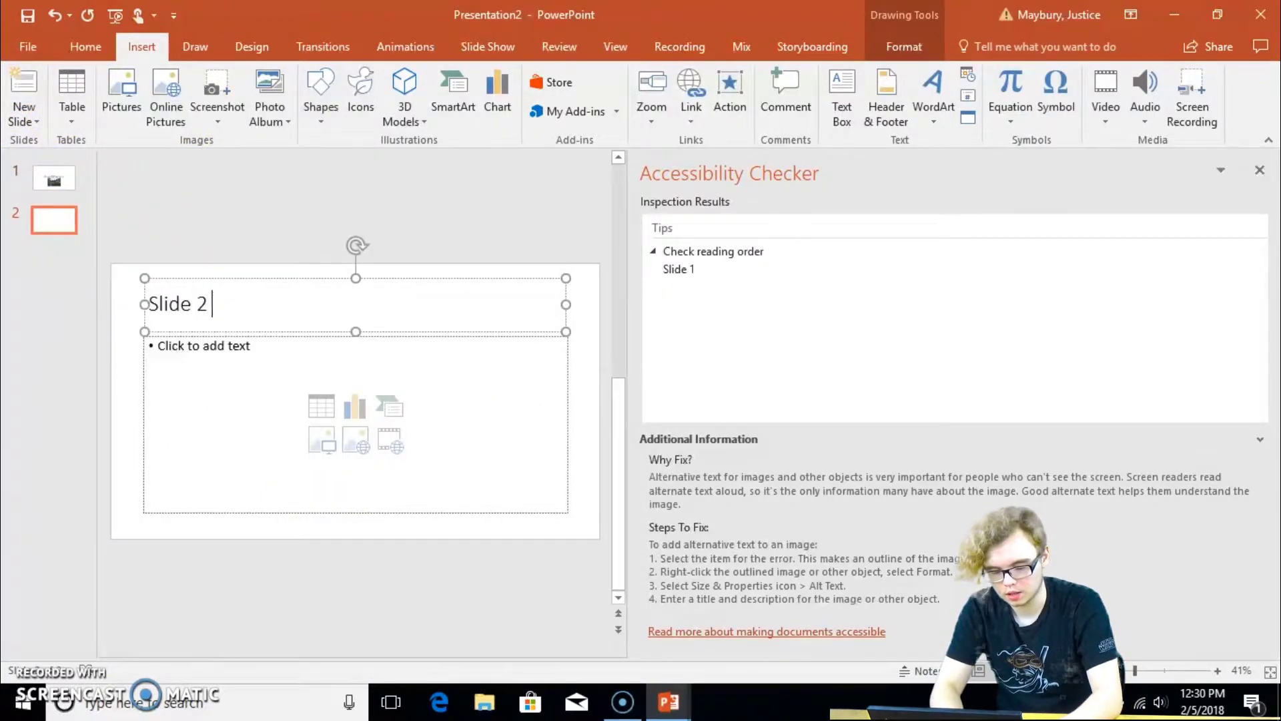
pyautogui.click(189, 383)
# Step: Insert the Bear model from the online 3D Animals collection onto Slide 2
pyautogui.click(408, 114)
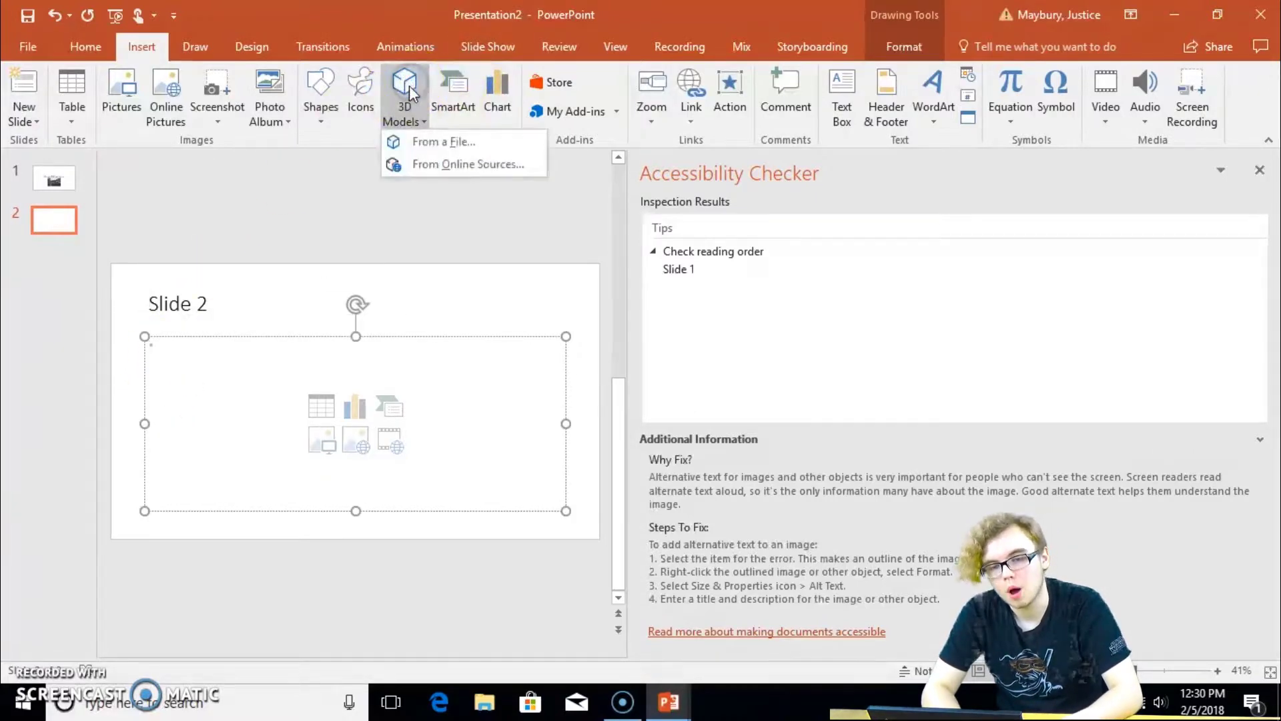
pyautogui.click(435, 169)
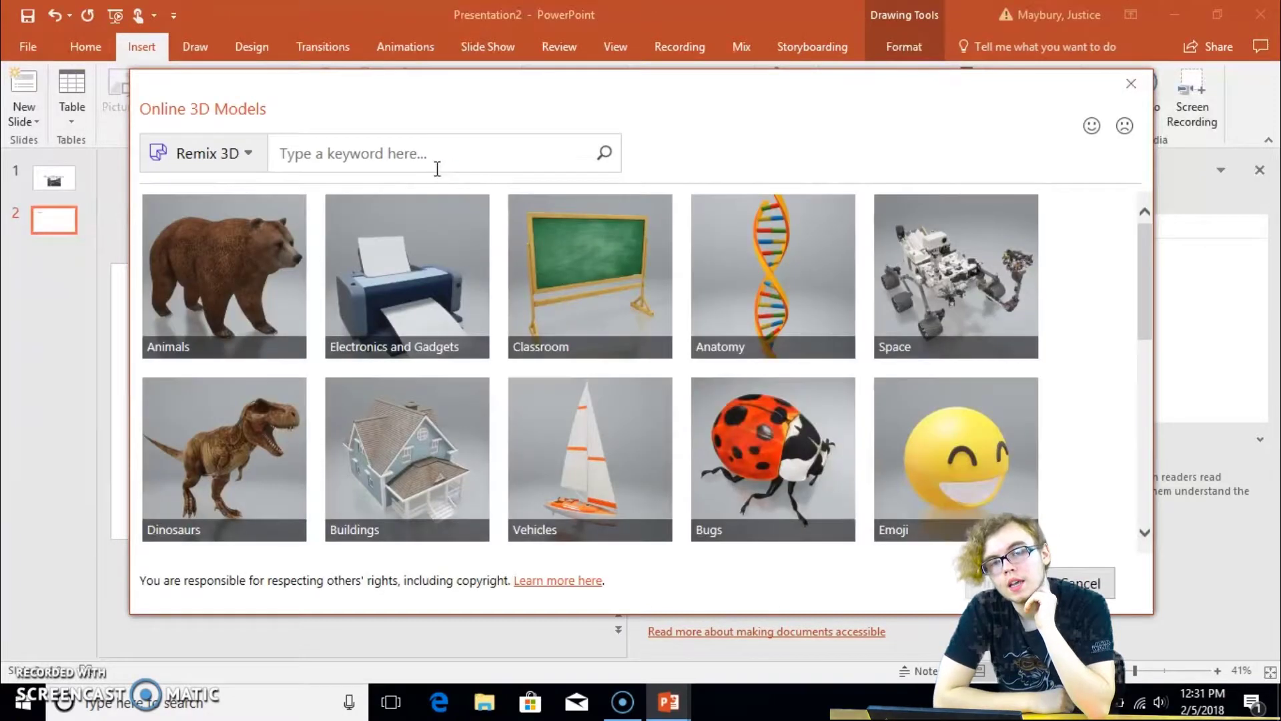
pyautogui.click(437, 168)
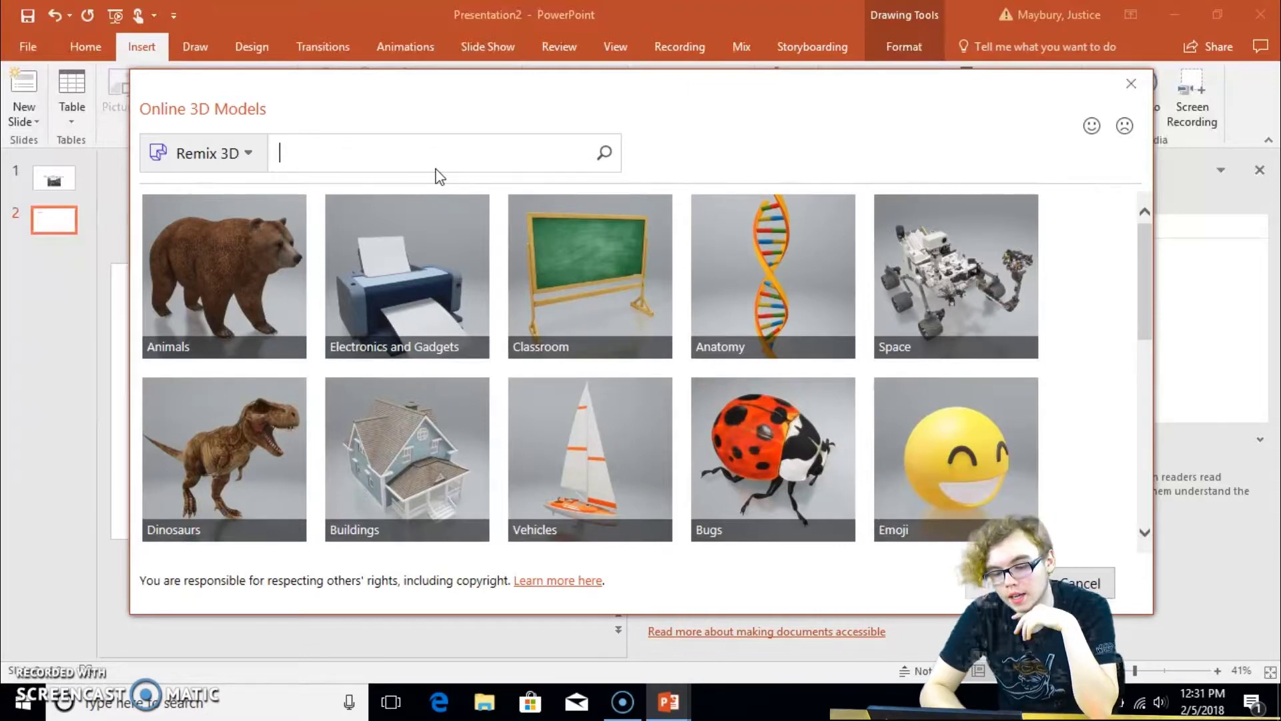
pyautogui.click(262, 262)
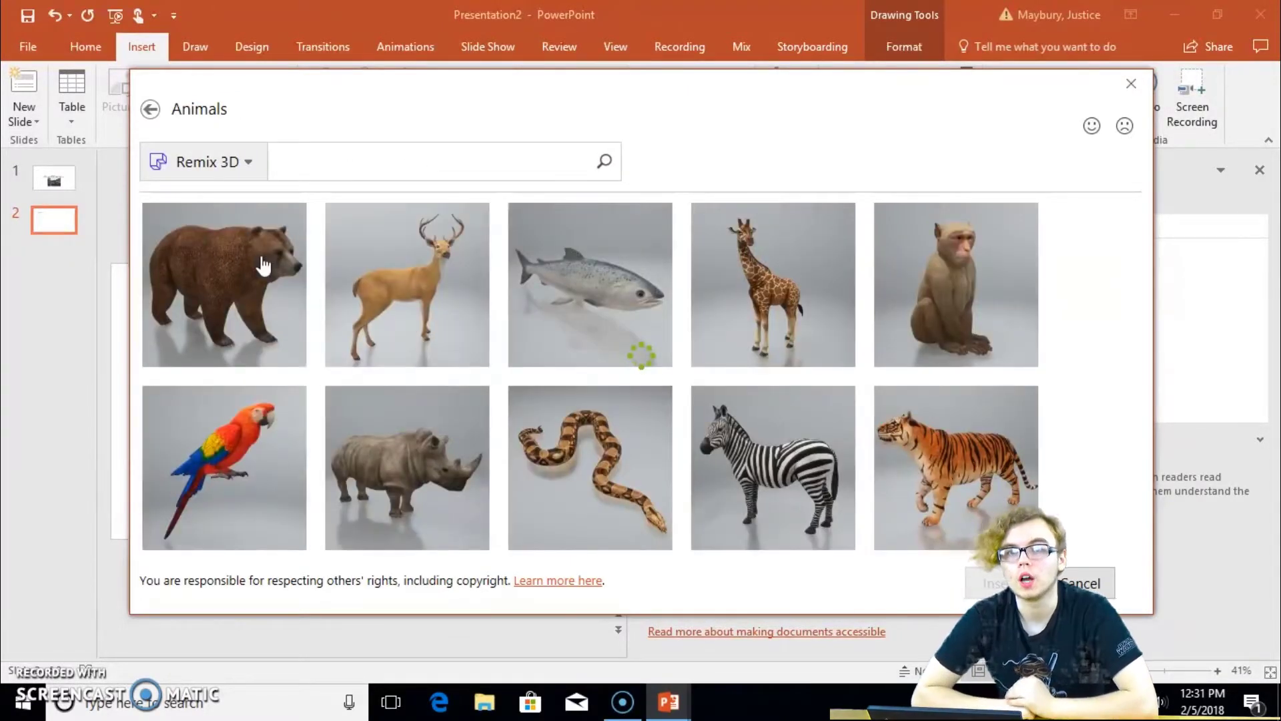
pyautogui.click(263, 264)
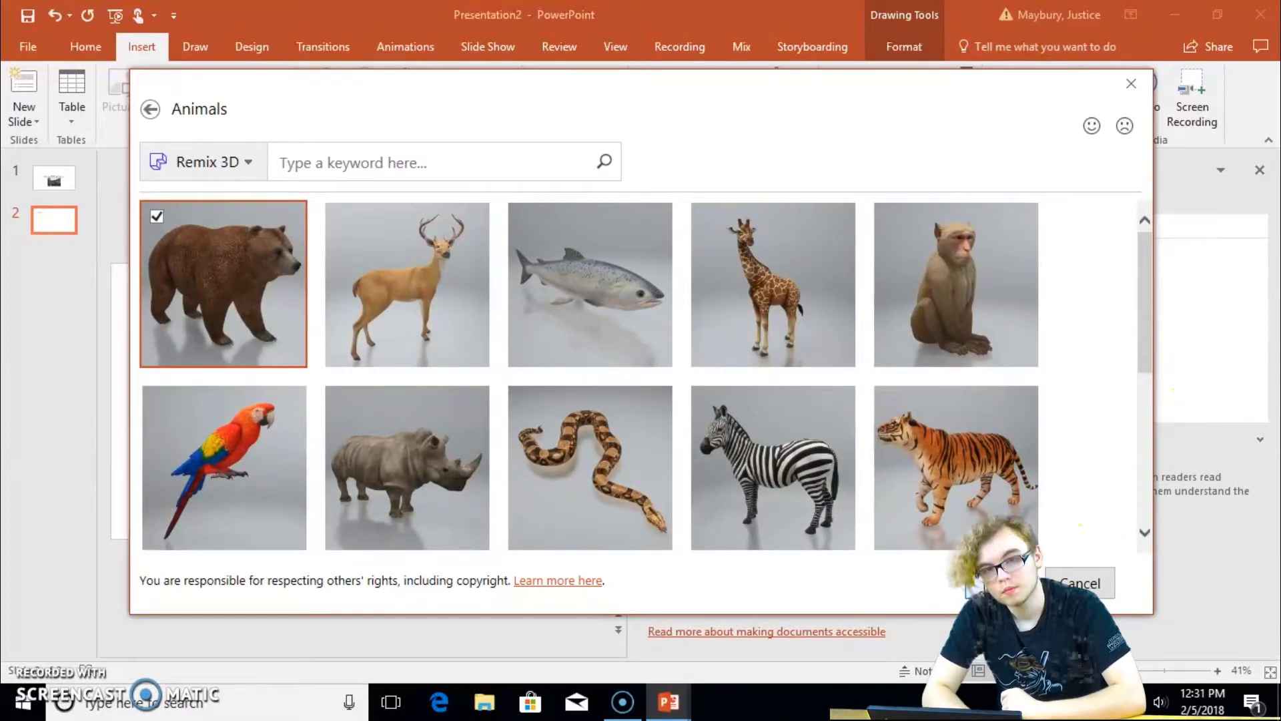
pyautogui.click(1004, 583)
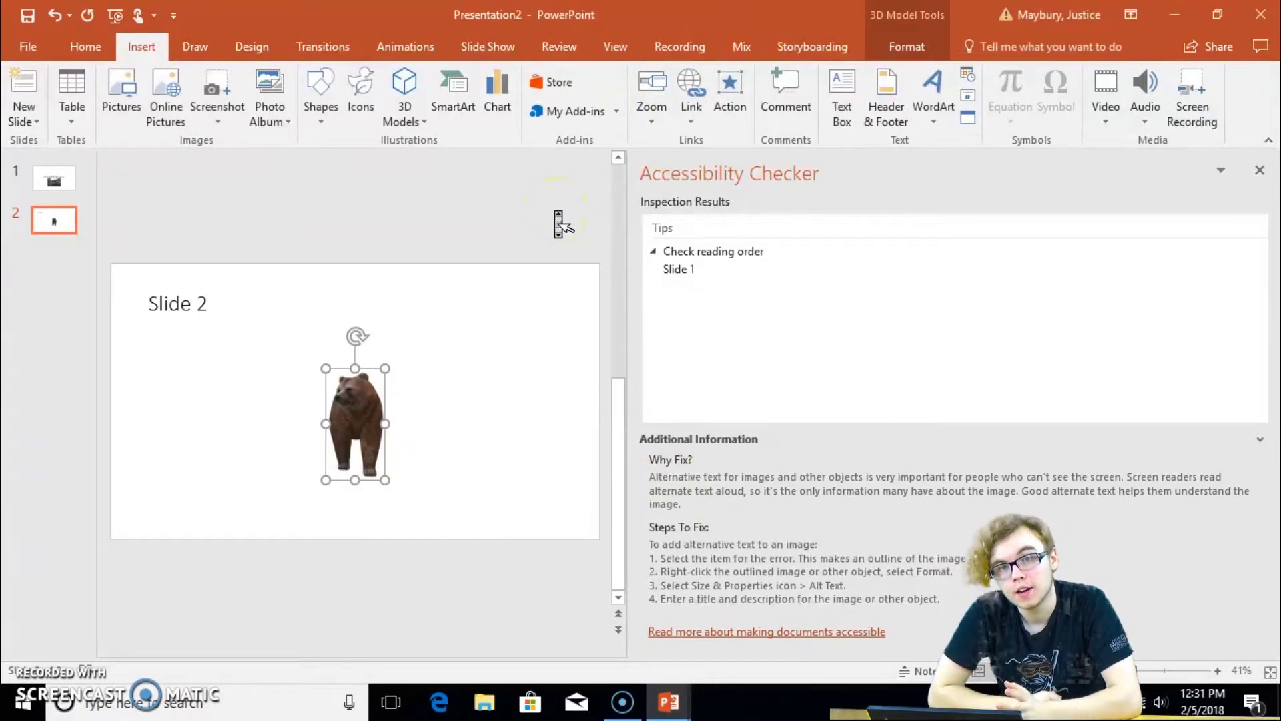
# Step: Rotate the 3D bear to a side-on view and bring up the animation options
pyautogui.moveTo(338, 401); pyautogui.dragTo(405, 382)
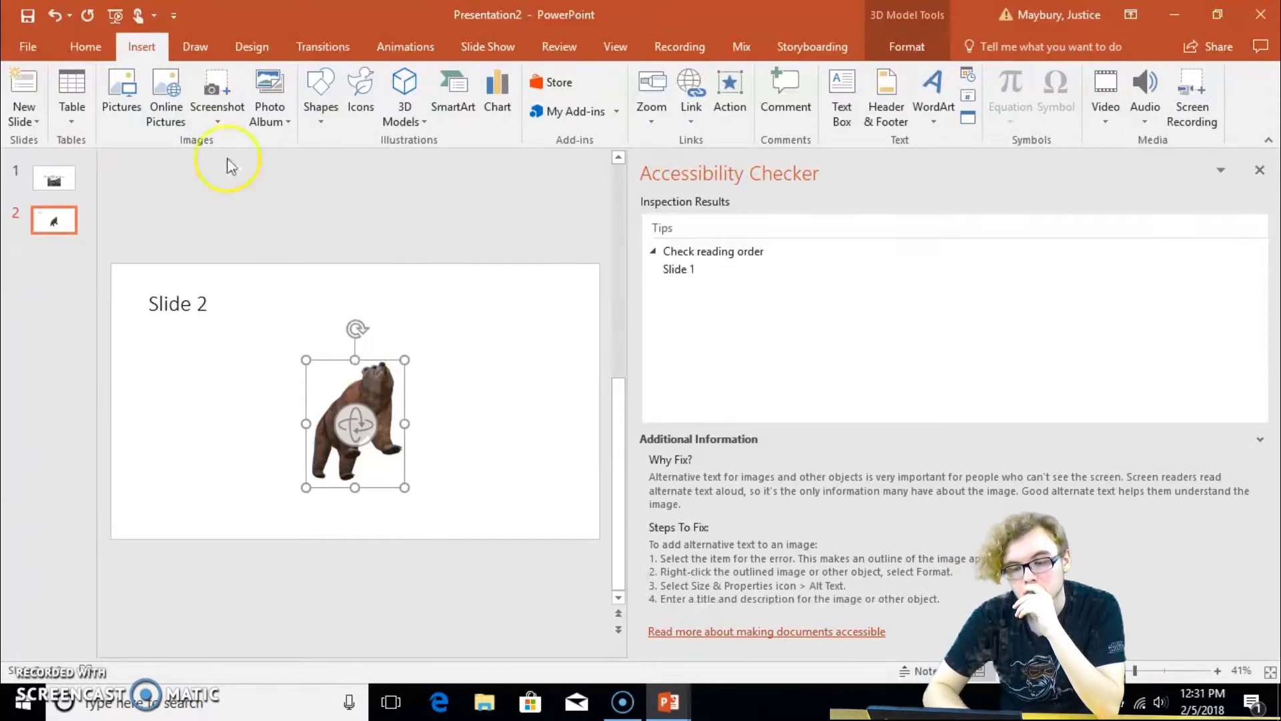
pyautogui.click(401, 50)
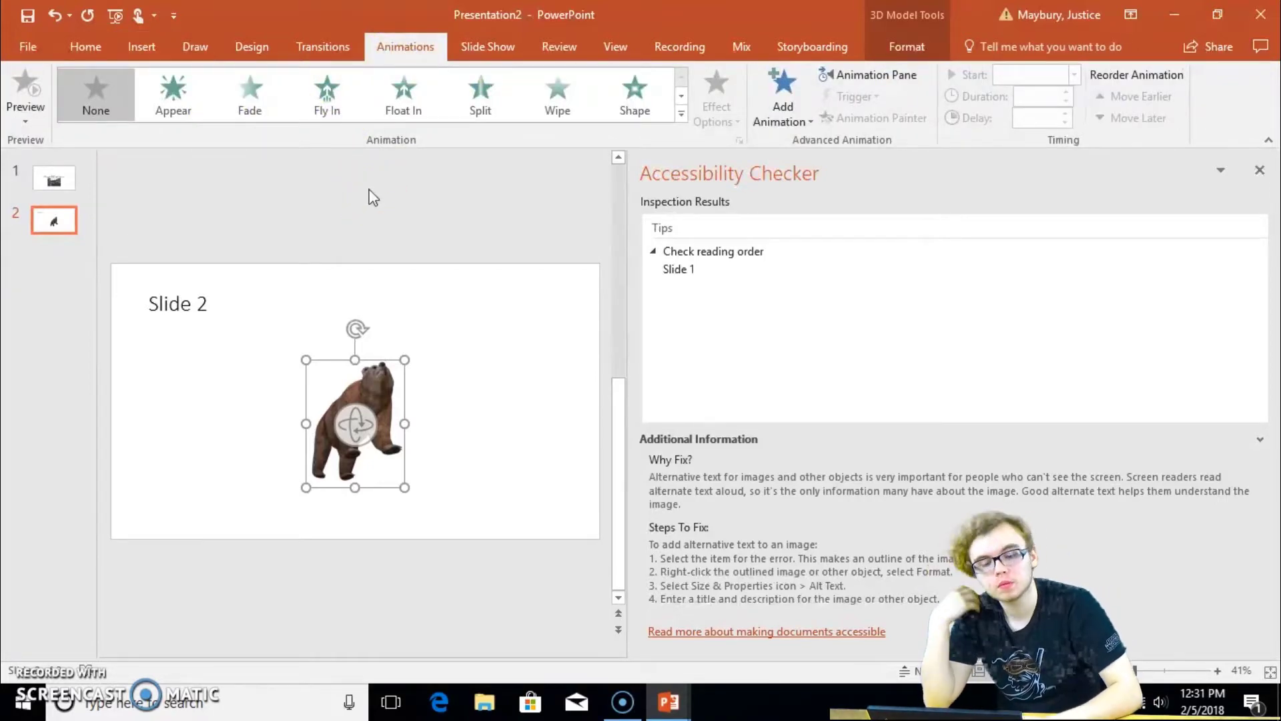
# Step: Give the bear a Fly In entrance animation, then flip between both slides to check it
pyautogui.click(37, 199)
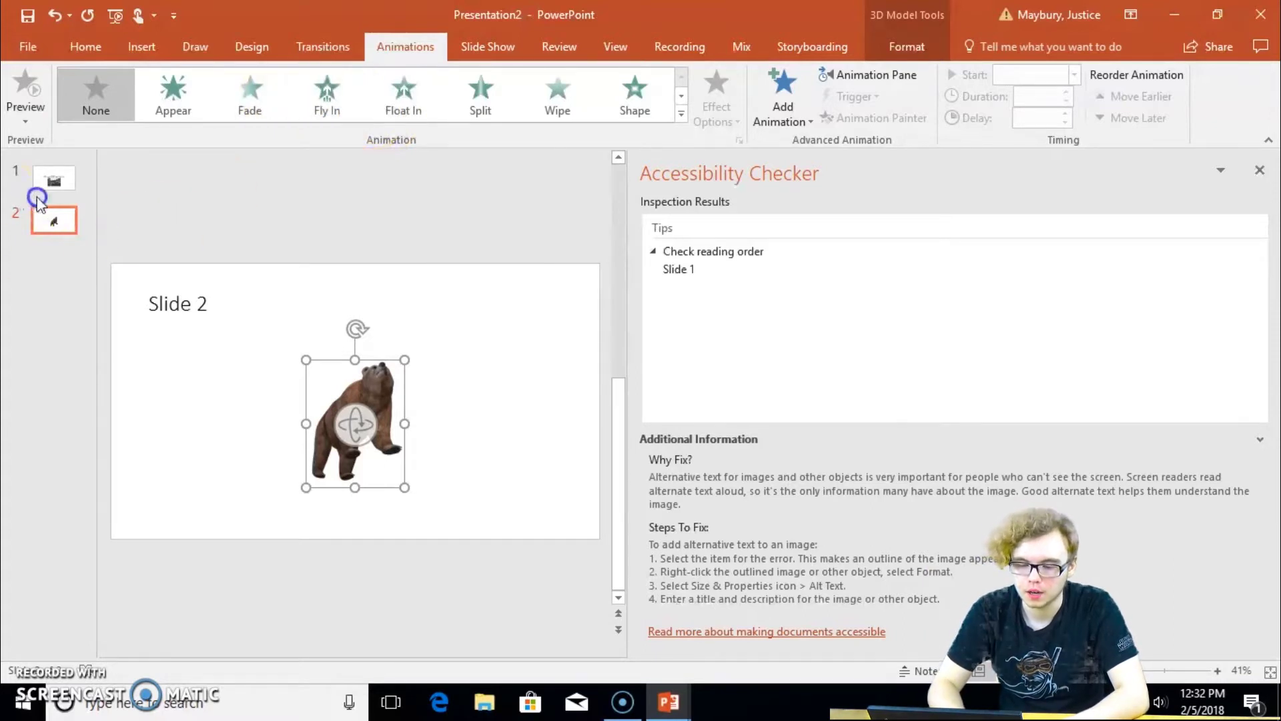
pyautogui.click(308, 102)
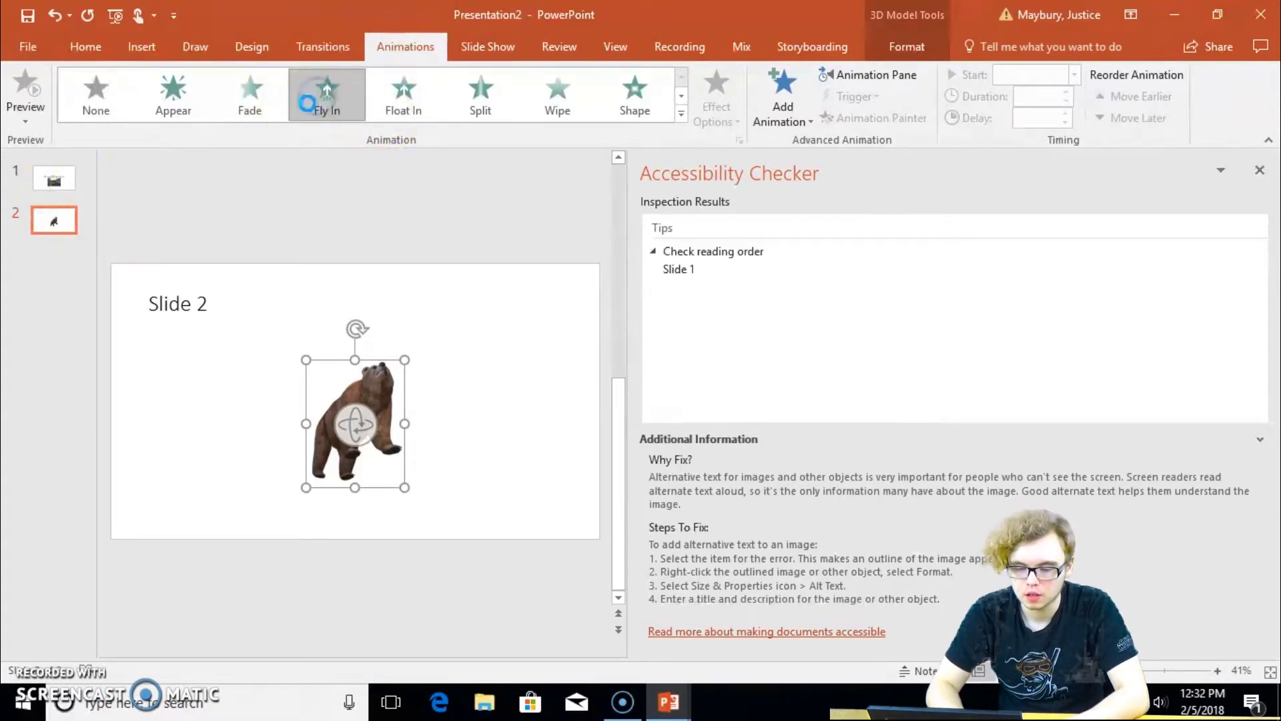
pyautogui.click(52, 180)
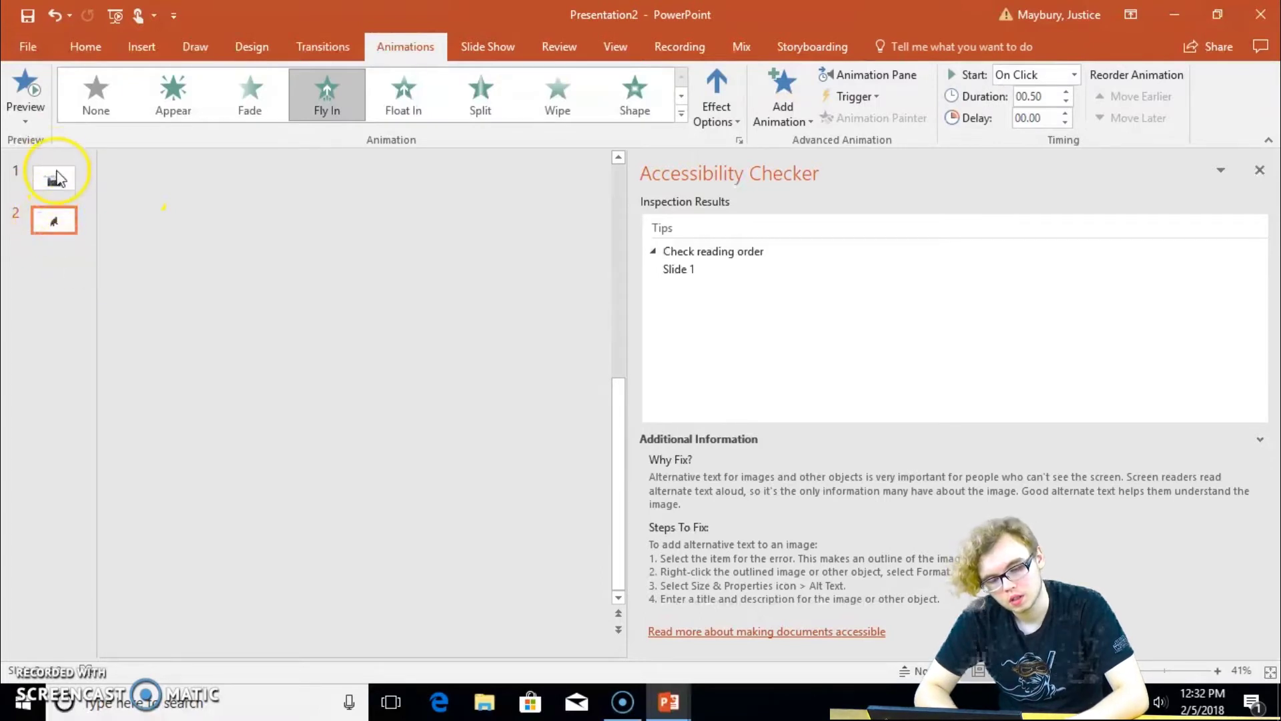
pyautogui.click(56, 177)
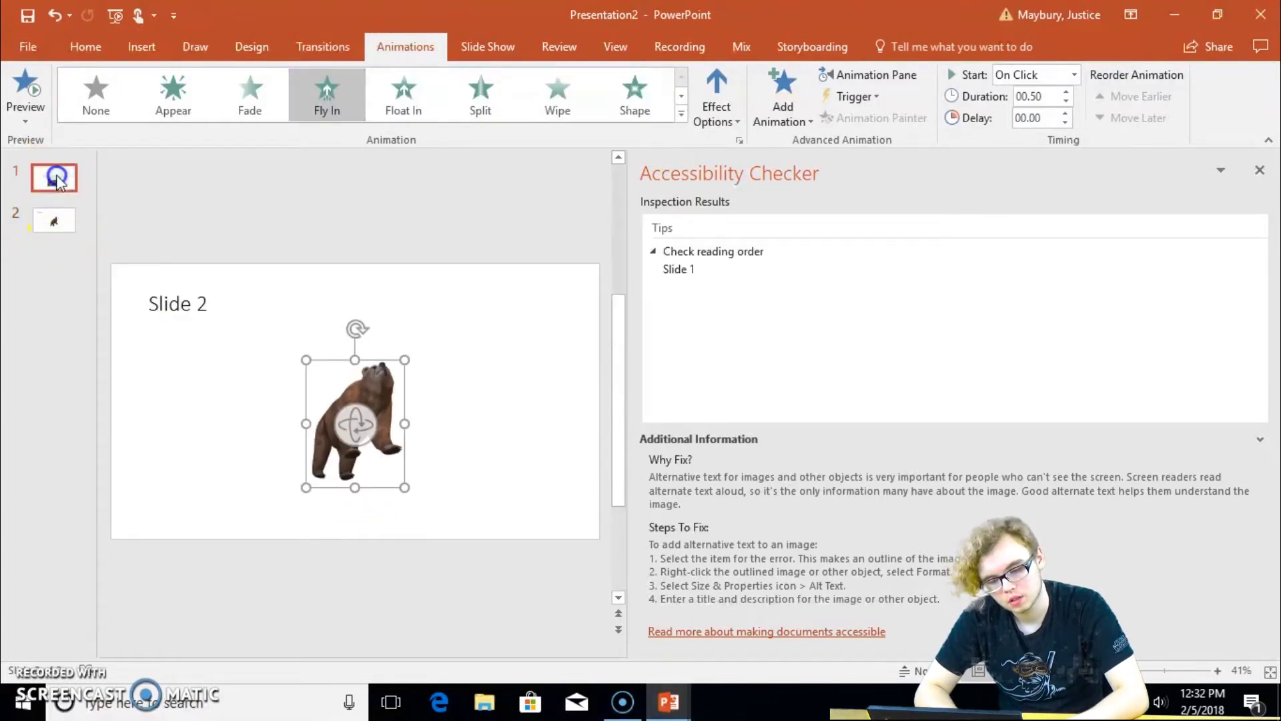
pyautogui.click(53, 220)
pyautogui.click(60, 179)
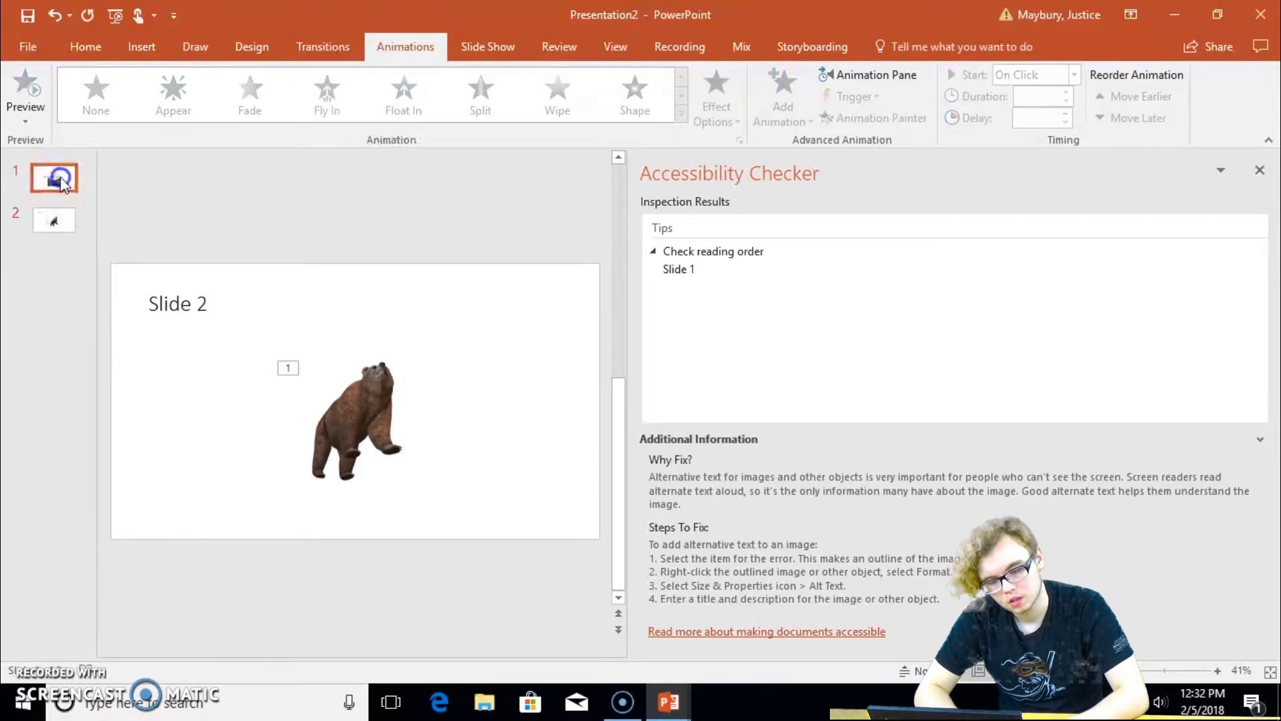
pyautogui.click(56, 217)
pyautogui.click(57, 184)
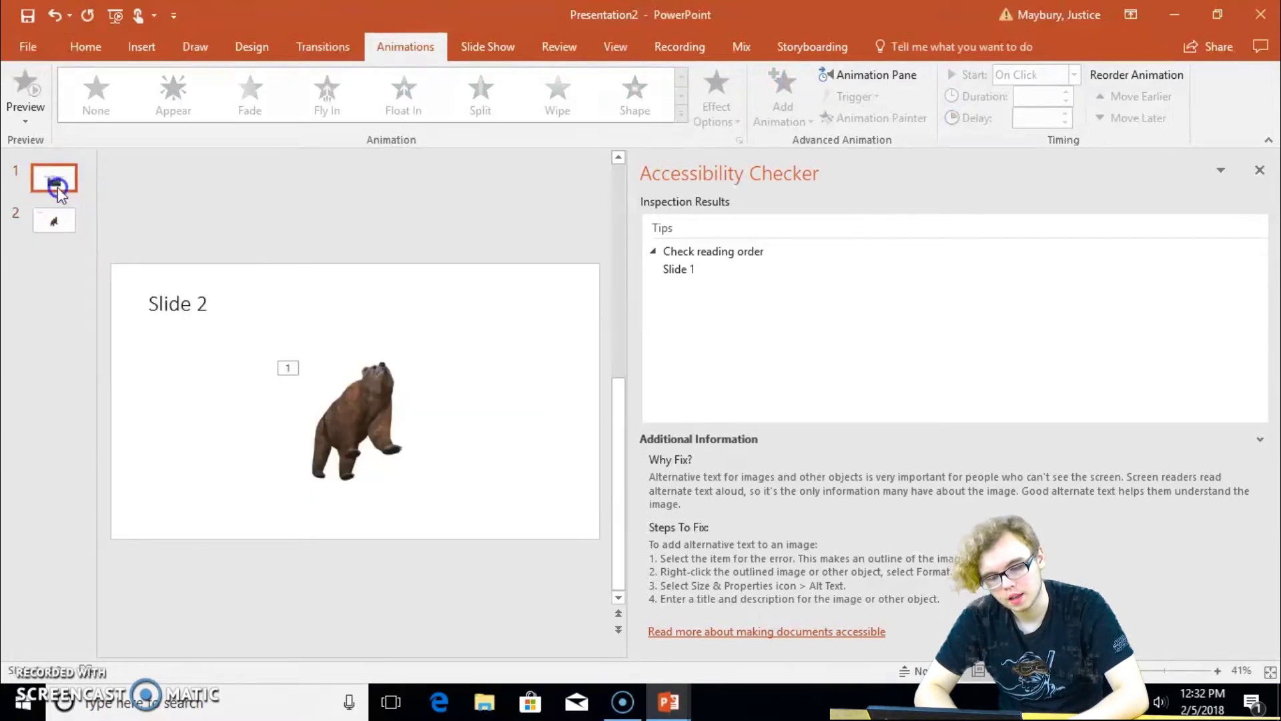
pyautogui.click(55, 219)
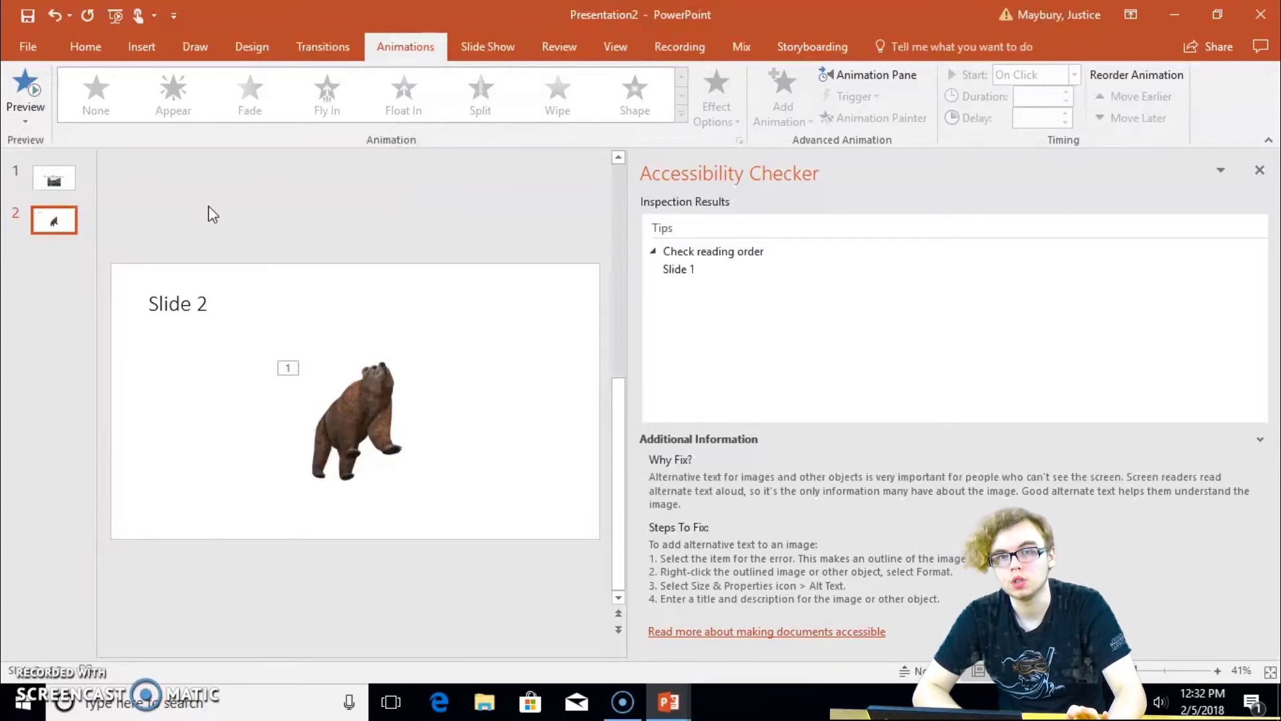
# Step: Show the transition options for Slide 2, which has no transition applied yet
pyautogui.click(338, 42)
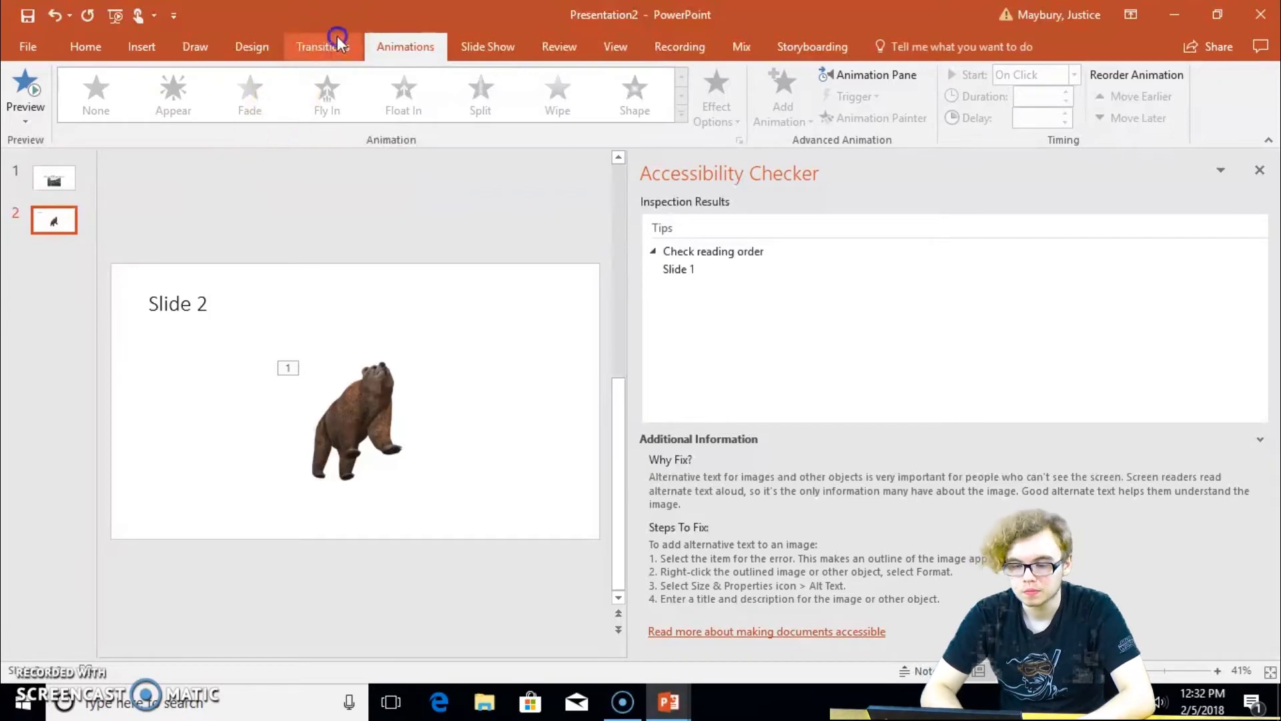
pyautogui.click(338, 37)
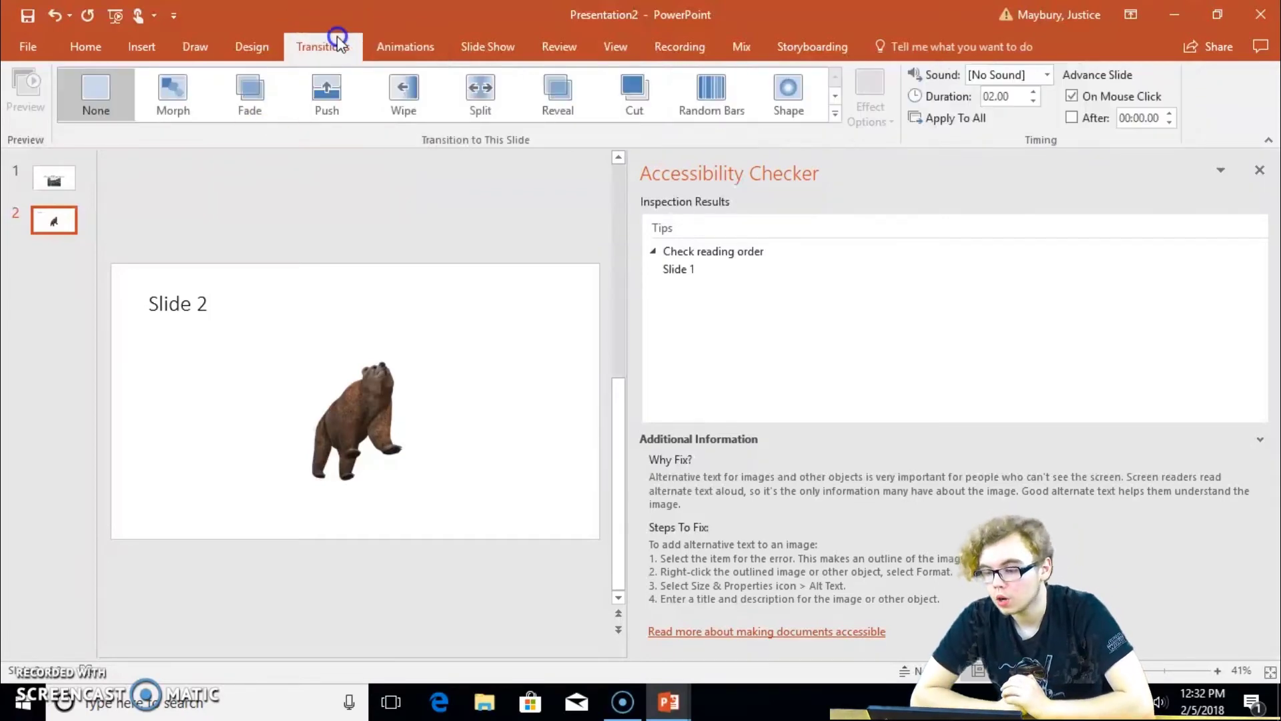